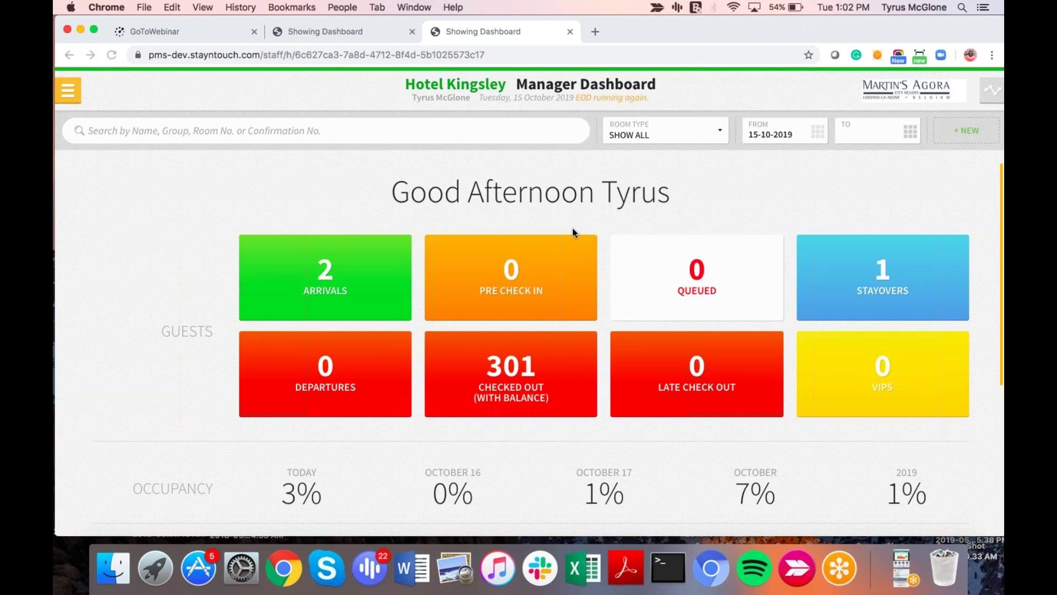
Step: Open the account password settings and close them without saving
click(65, 91)
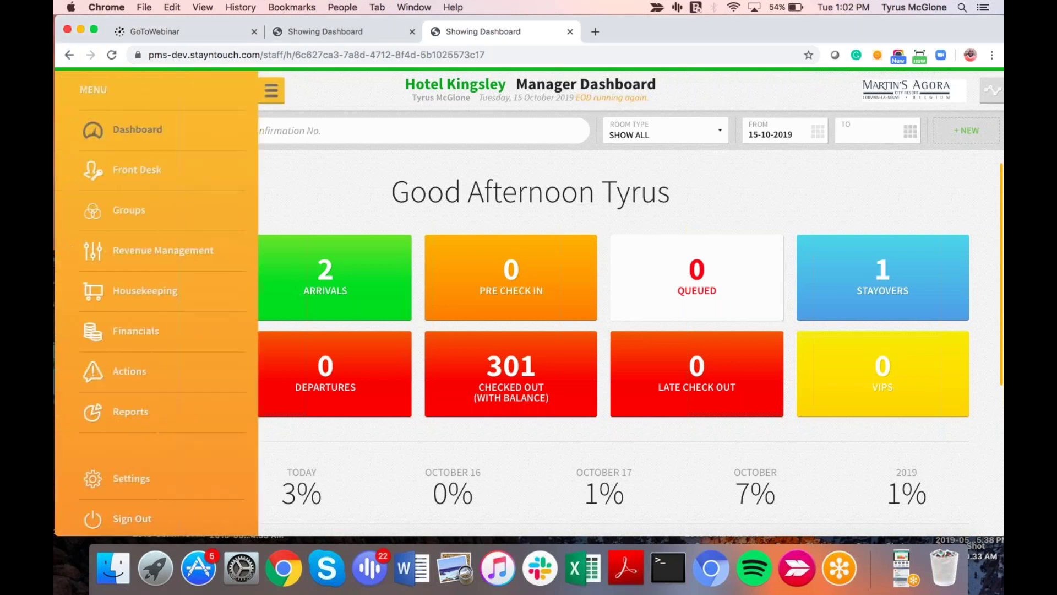
click(117, 484)
click(313, 137)
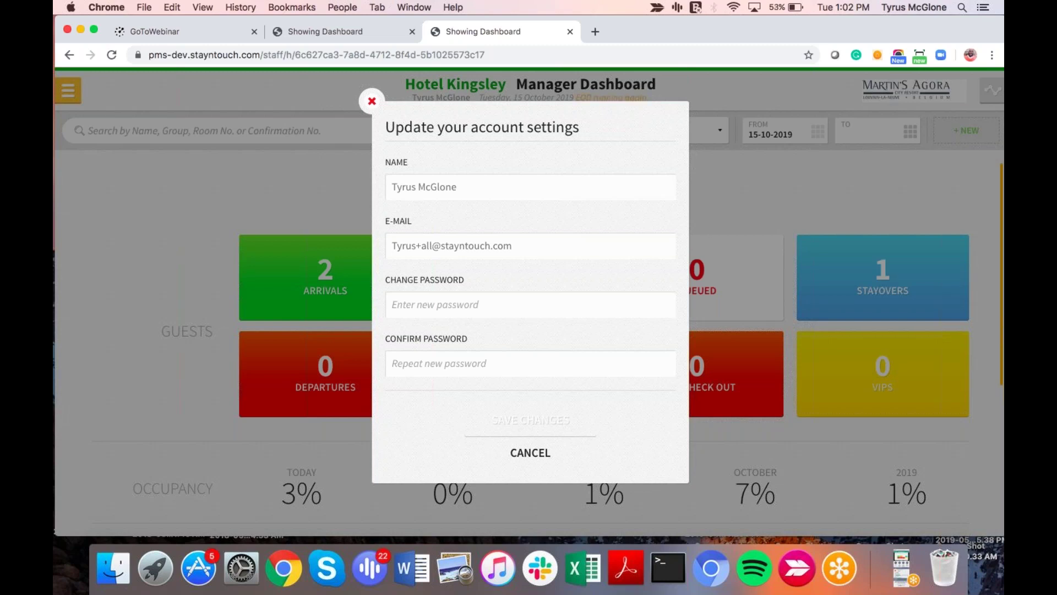
click(372, 102)
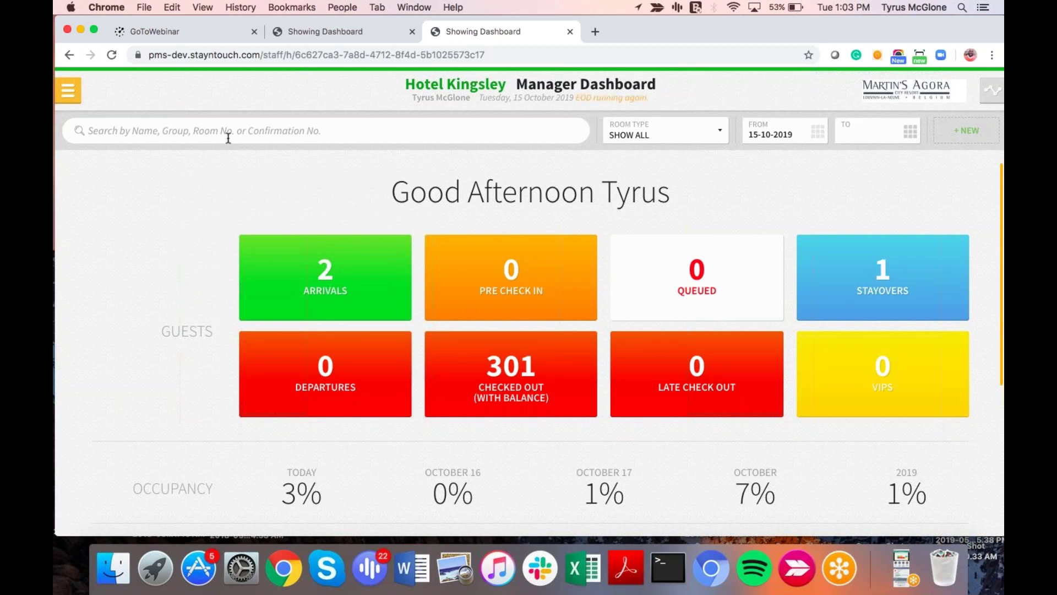
Step: Search reservations for the guest first name 'Erin'
click(301, 142)
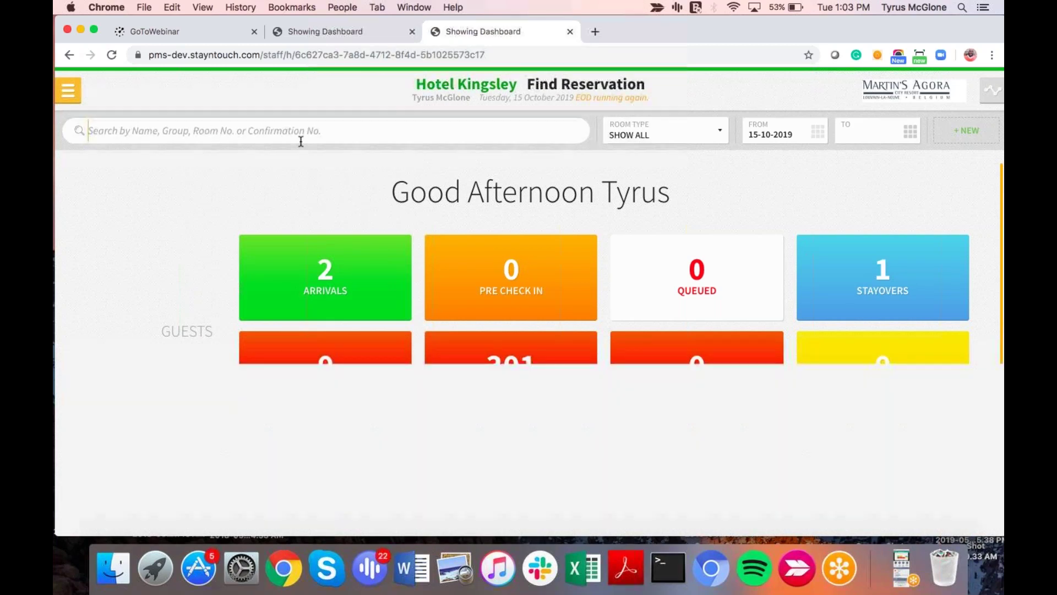
click(69, 98)
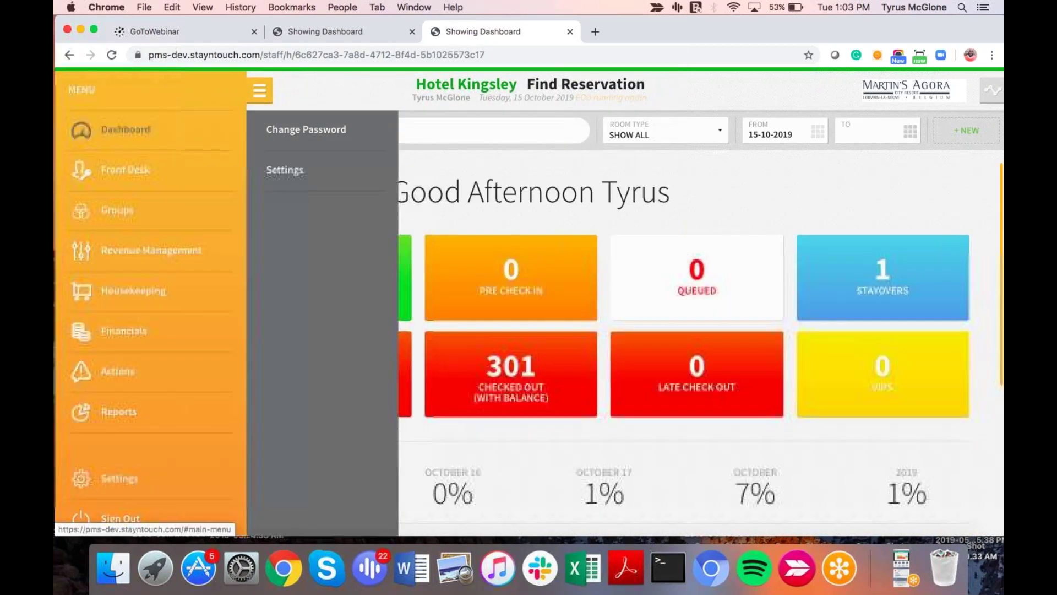
click(480, 134)
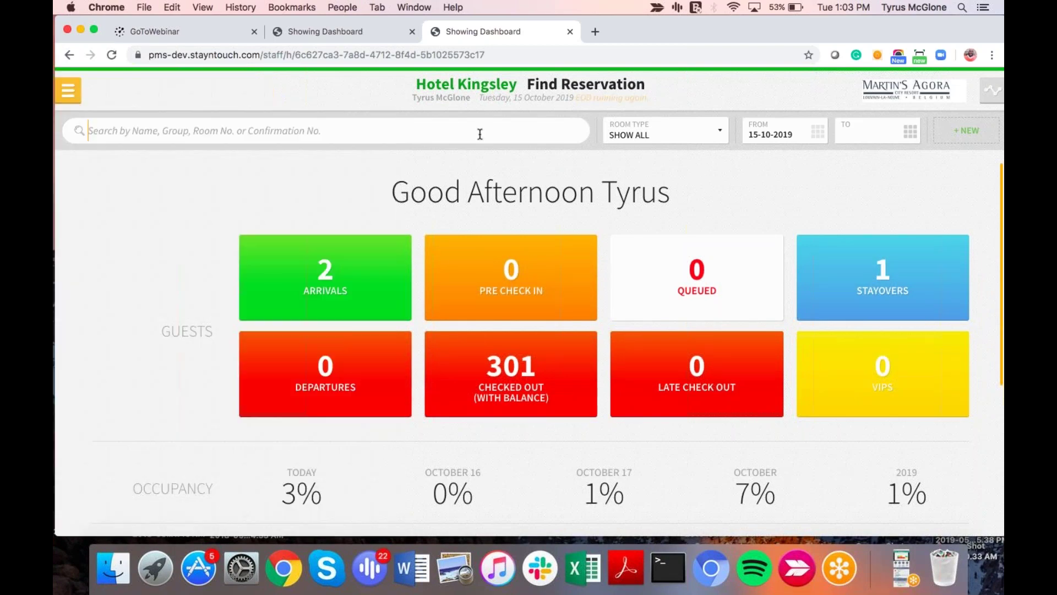
text(Erin)
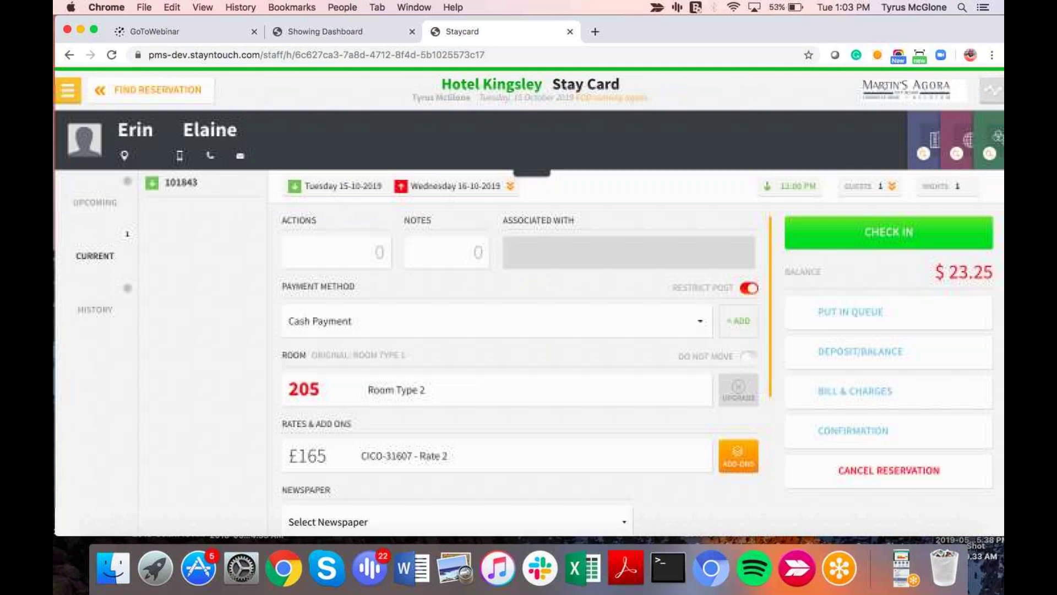
Step: Return to Find Reservation and search 'Tyrus', listing the one reservation in room 205
click(147, 90)
key(super+a)
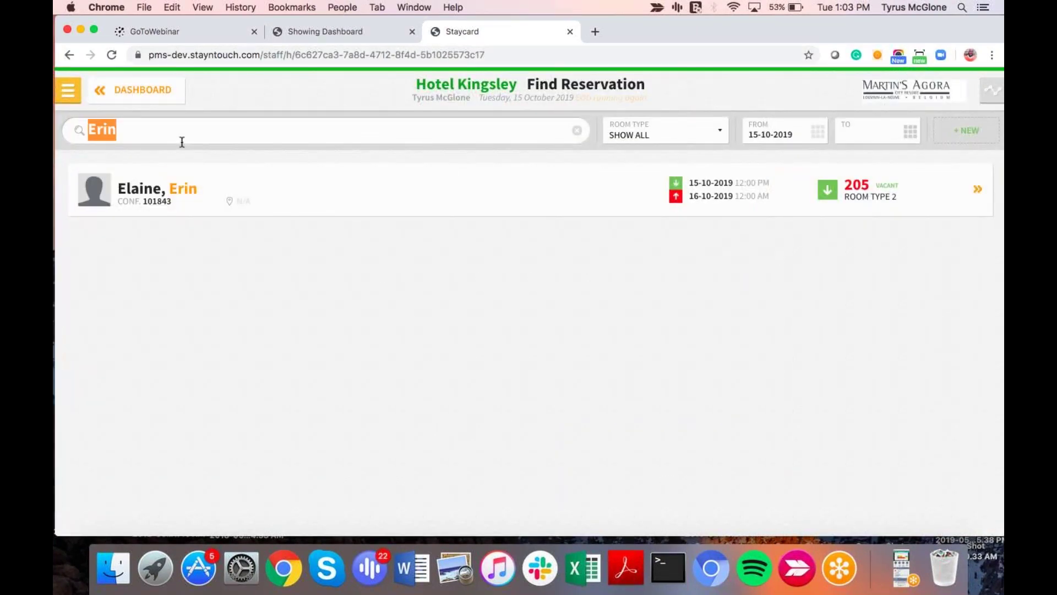
text(Tyrus)
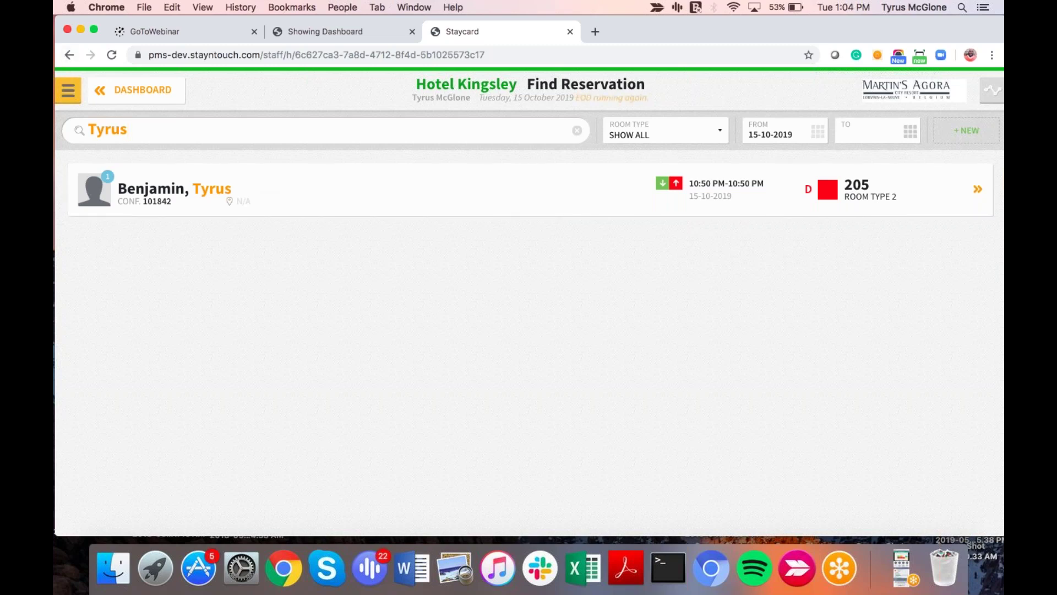
click(68, 90)
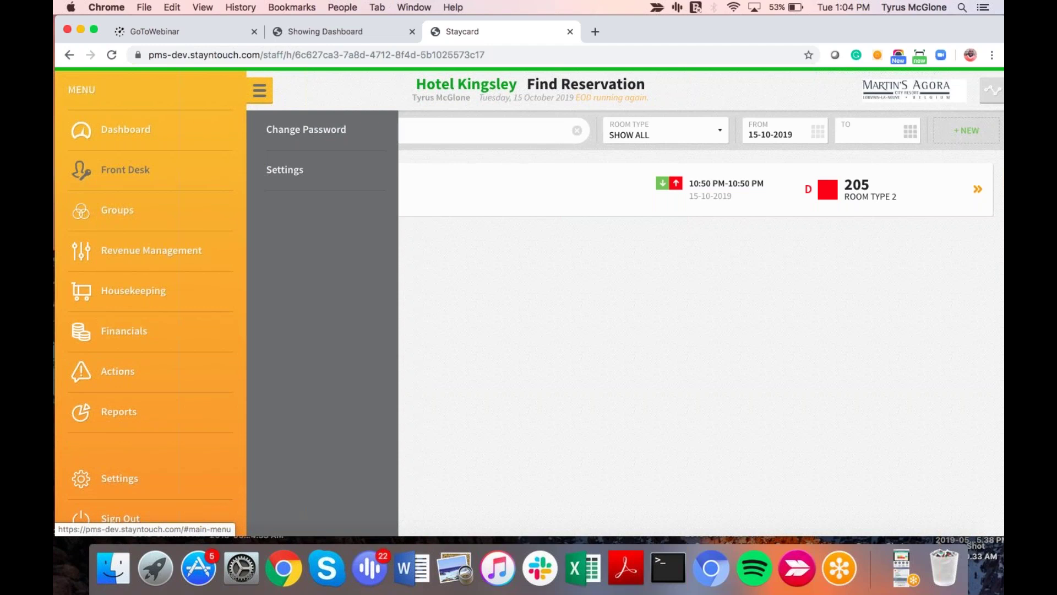
Step: Open the Room Diary for 14–20 October 2019, scroll to room 205, then switch to Wexford Bay Hotel
click(141, 170)
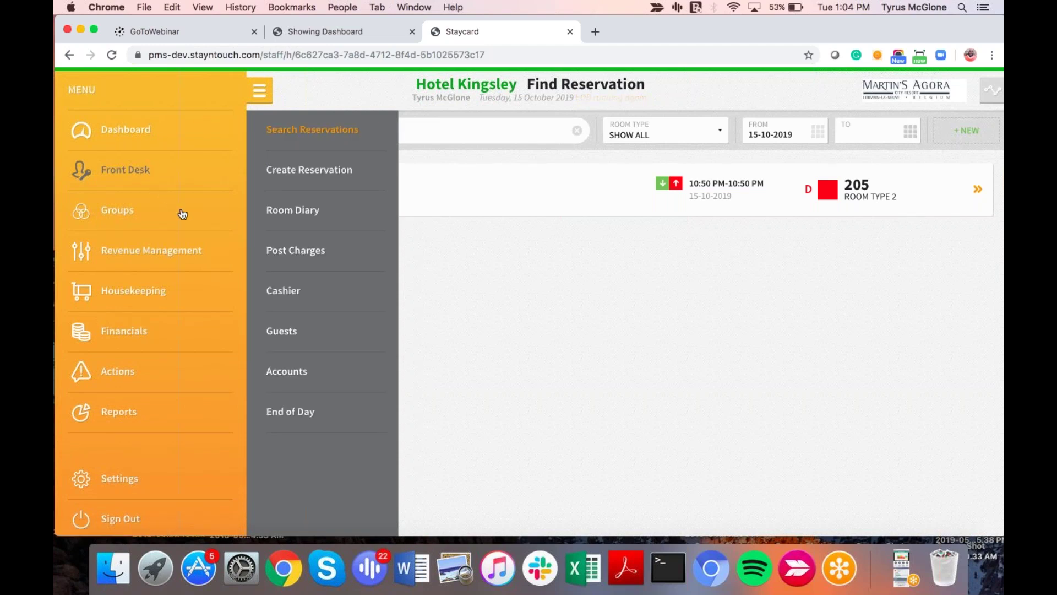
click(286, 209)
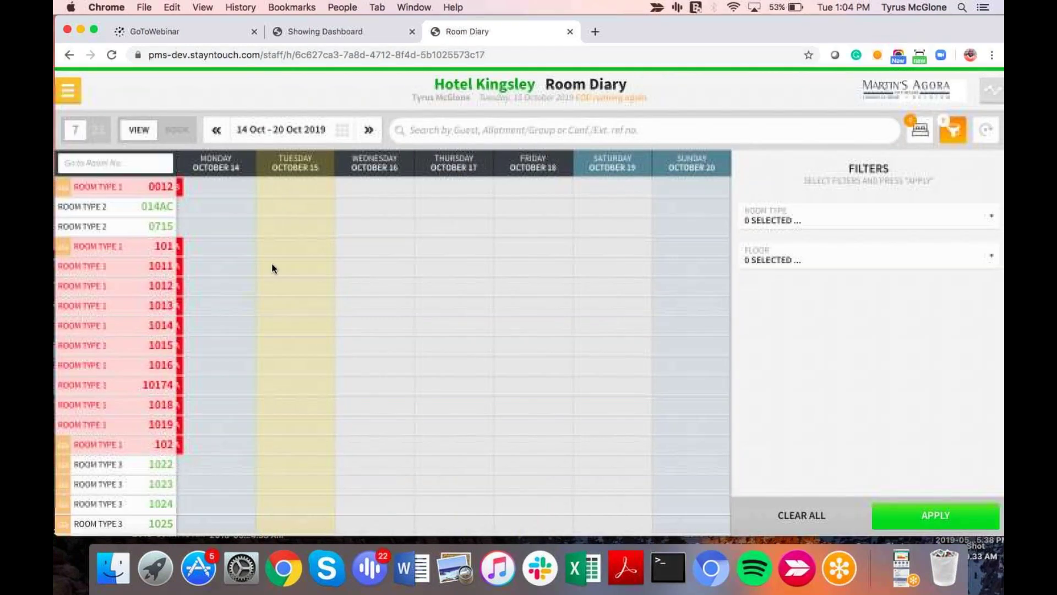
scroll(263, 295, down, 10)
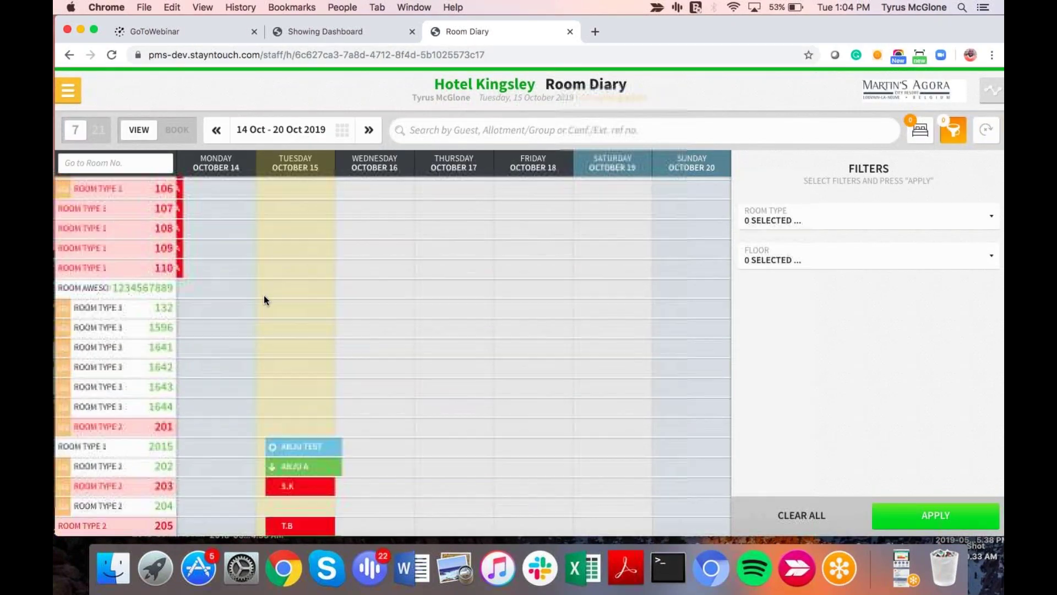
scroll(263, 295, down, 2)
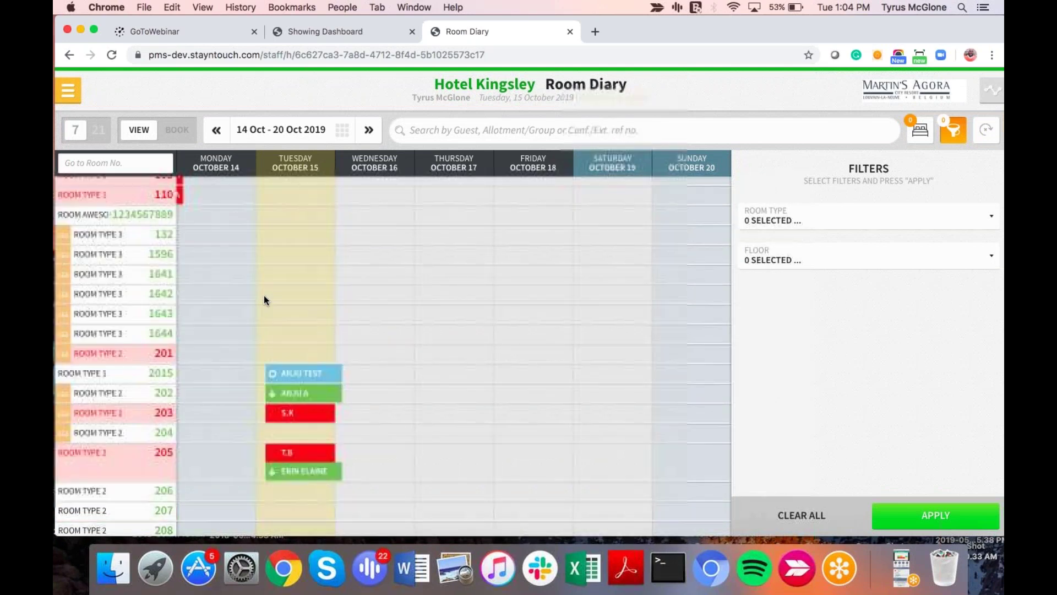
scroll(274, 417, down, 2)
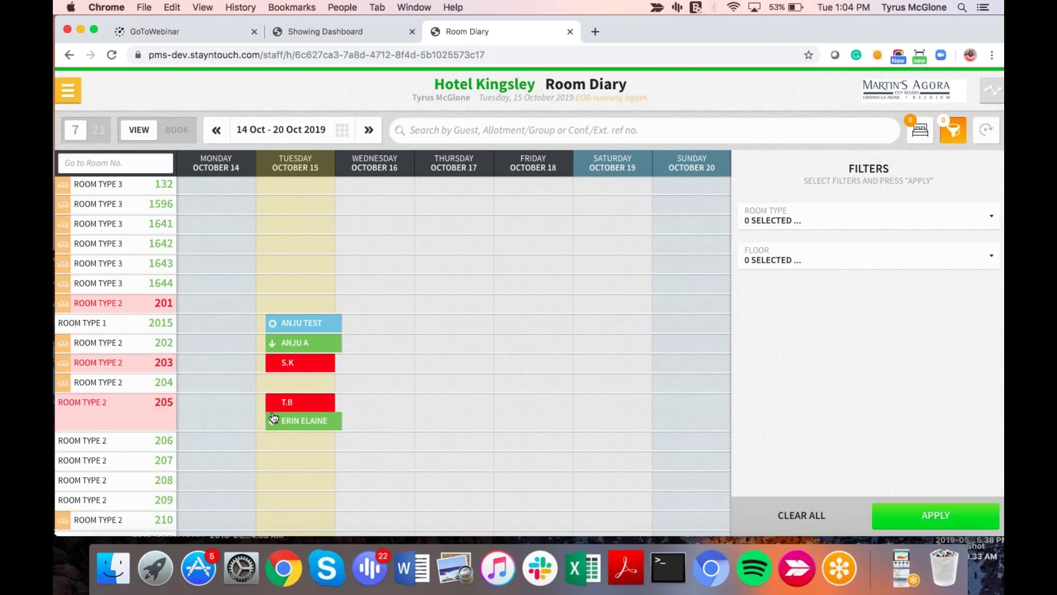
click(340, 33)
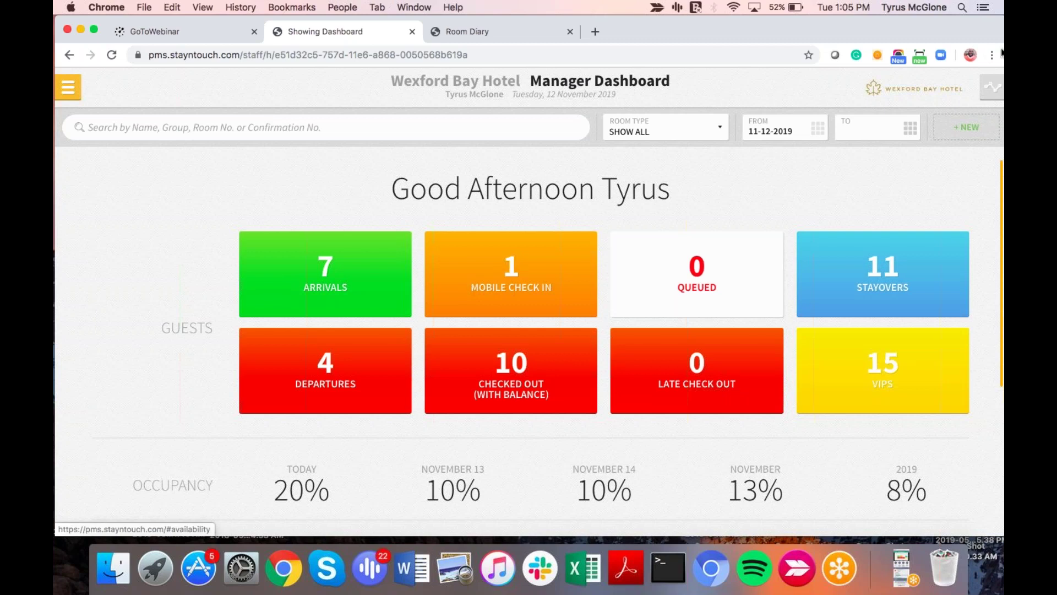
Step: Show Wexford Bay's 14-day availability from 12 November, toggling the Group / Allotment breakdown
click(991, 84)
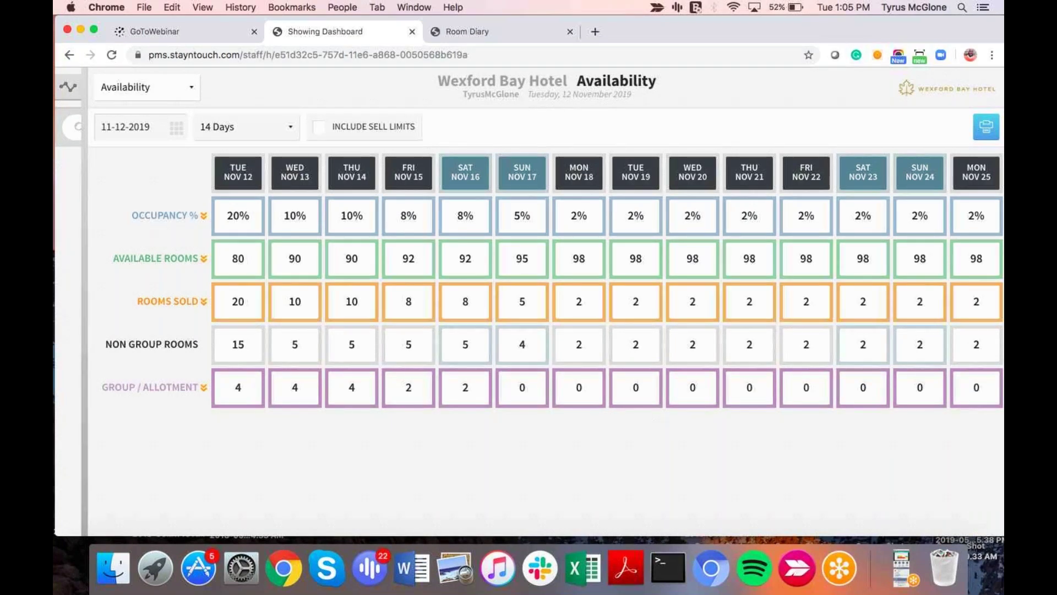
click(200, 389)
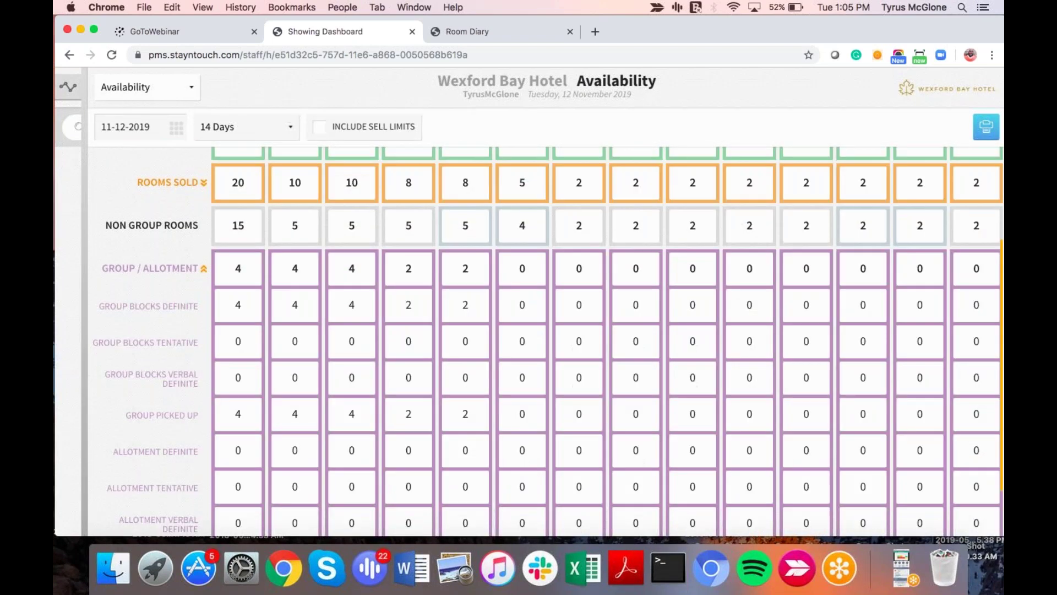
scroll(199, 402, up, 3)
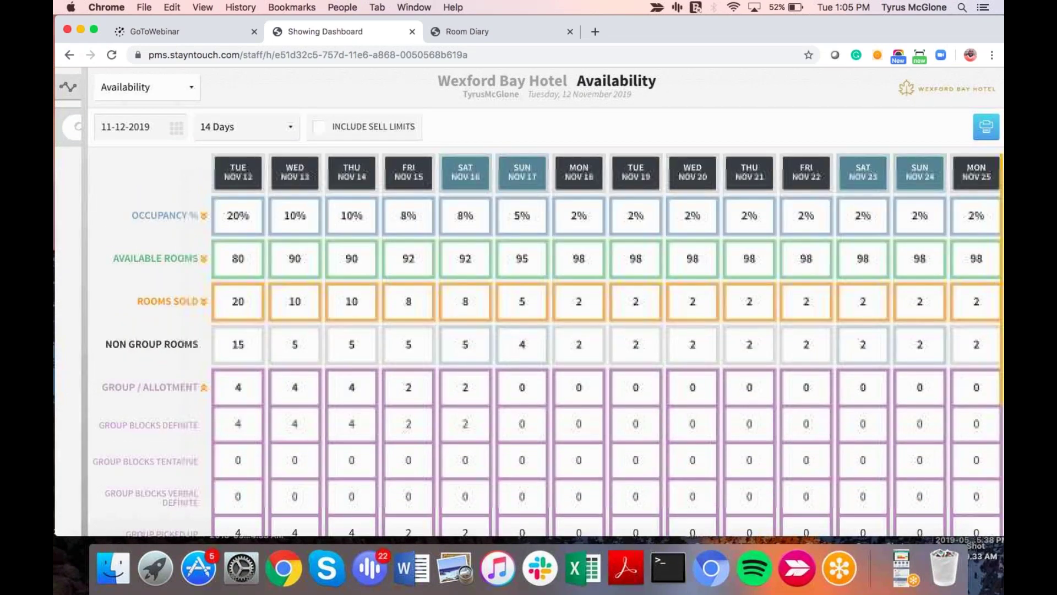
click(200, 392)
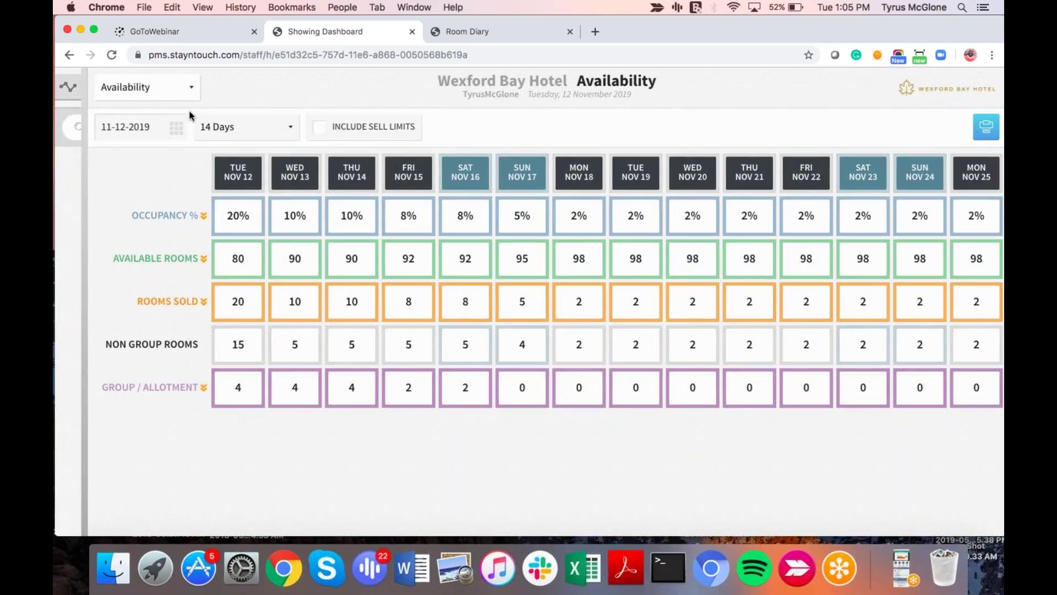
click(172, 89)
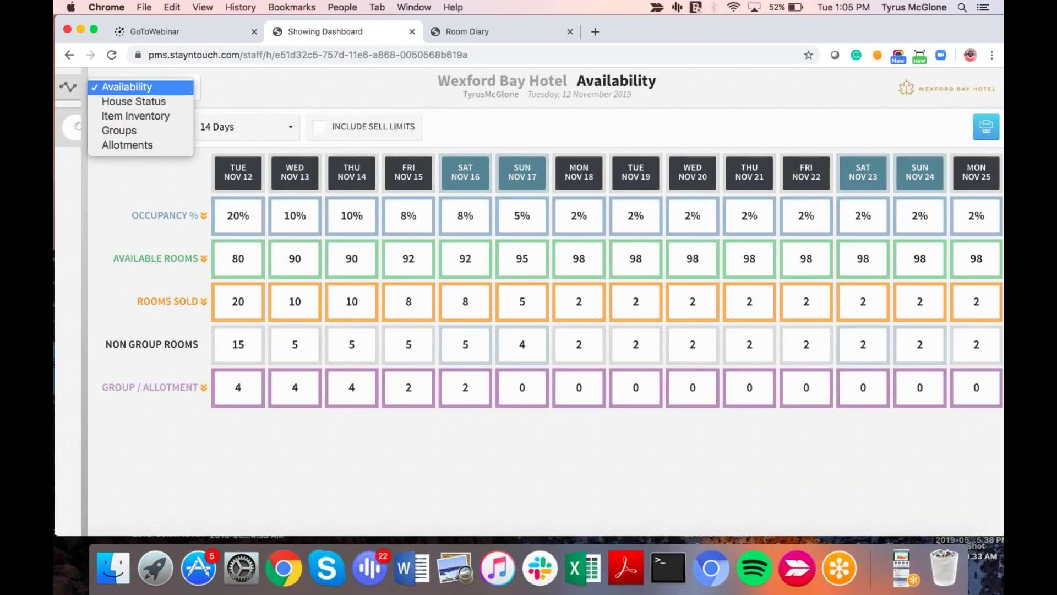
Step: View Groups availability, expanding Volvo SA Bootcamp and Alpine Inn Test, then return to the dashboard
click(119, 130)
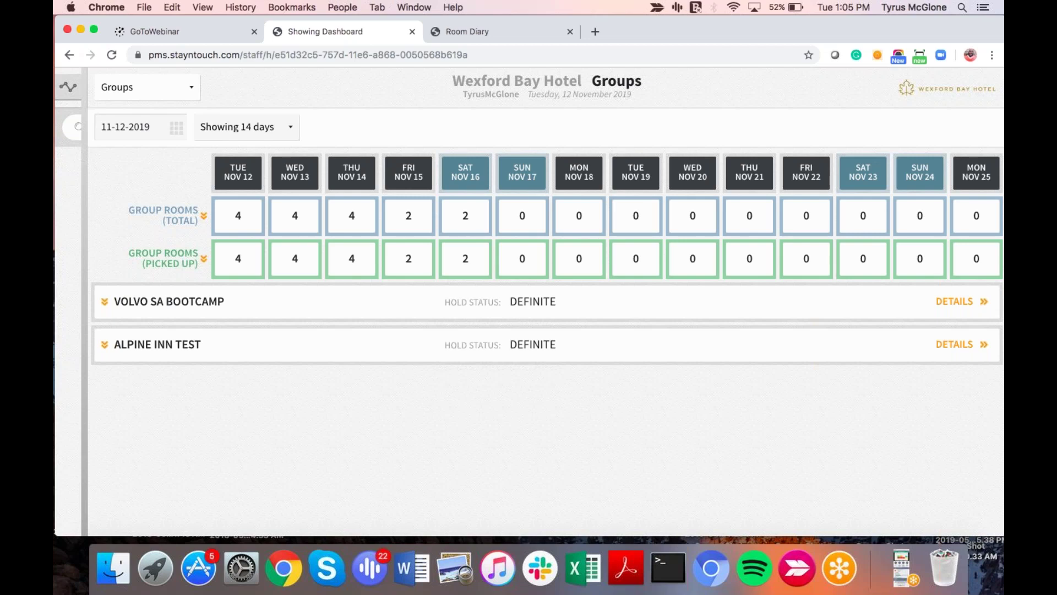
click(104, 303)
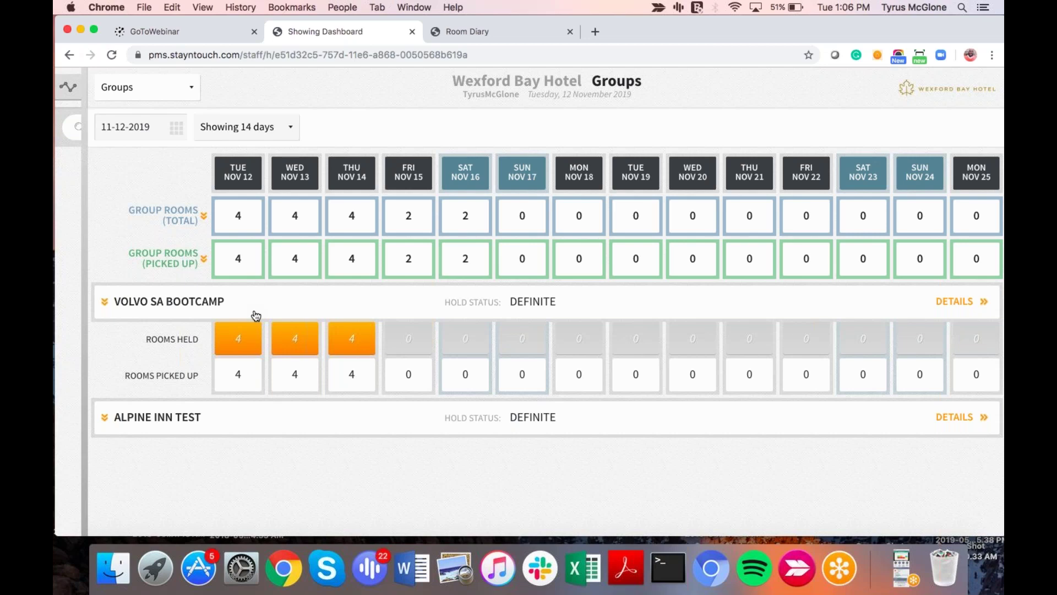
click(103, 422)
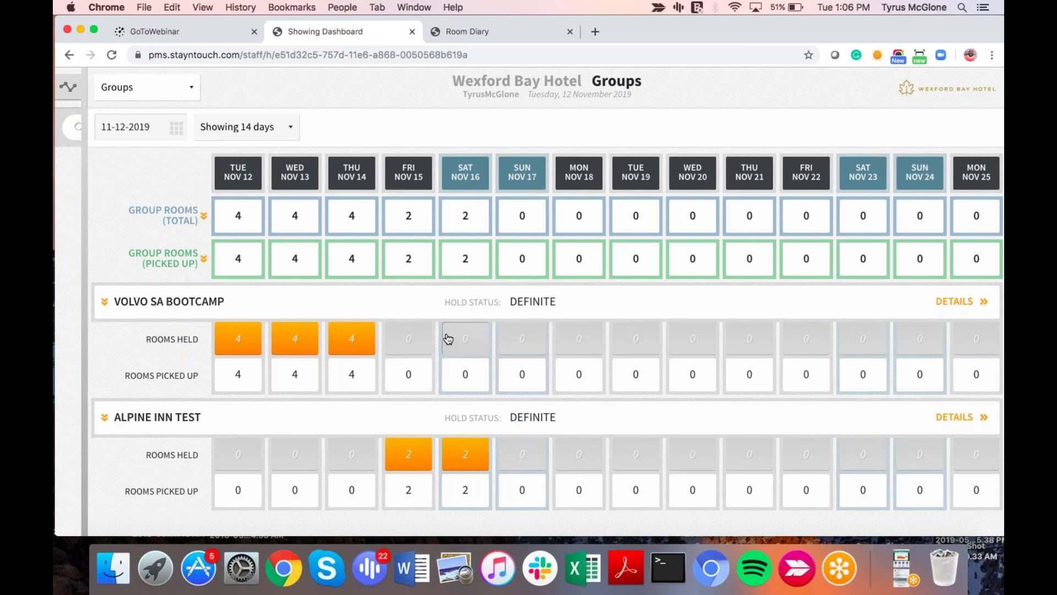
click(69, 88)
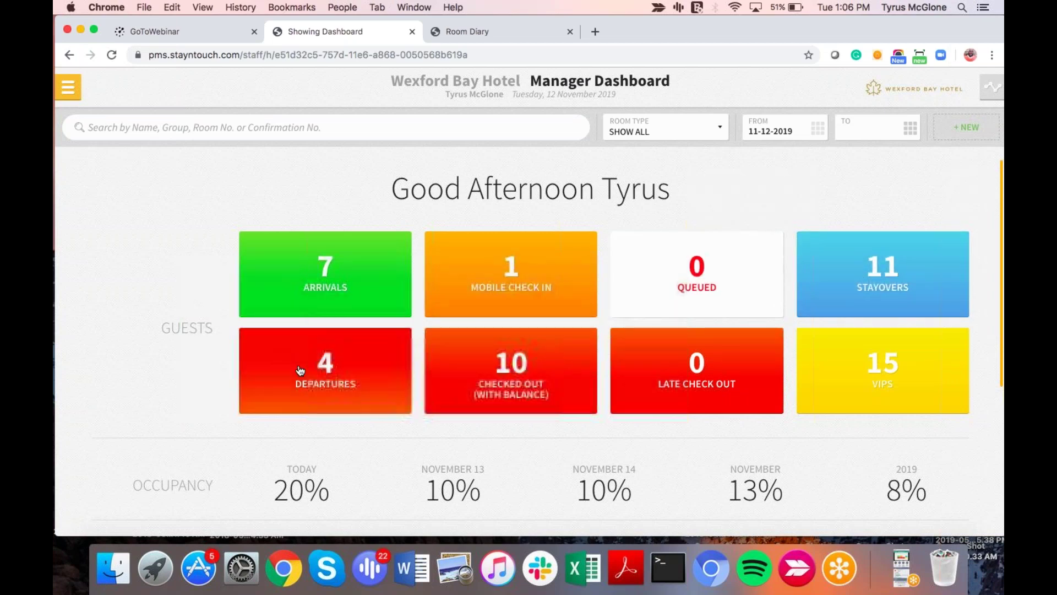
click(530, 302)
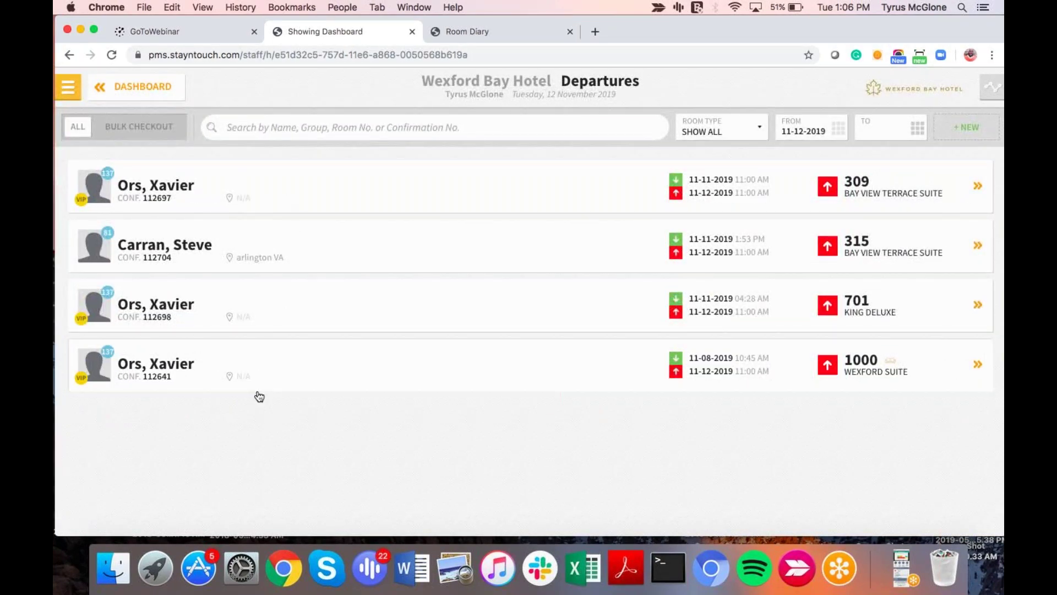
click(259, 259)
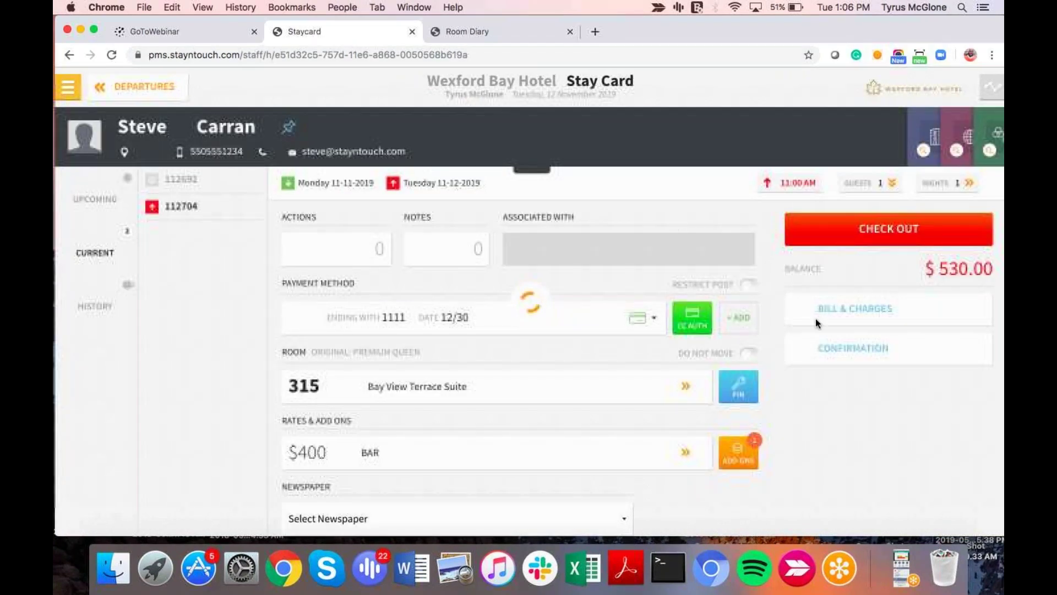
click(861, 315)
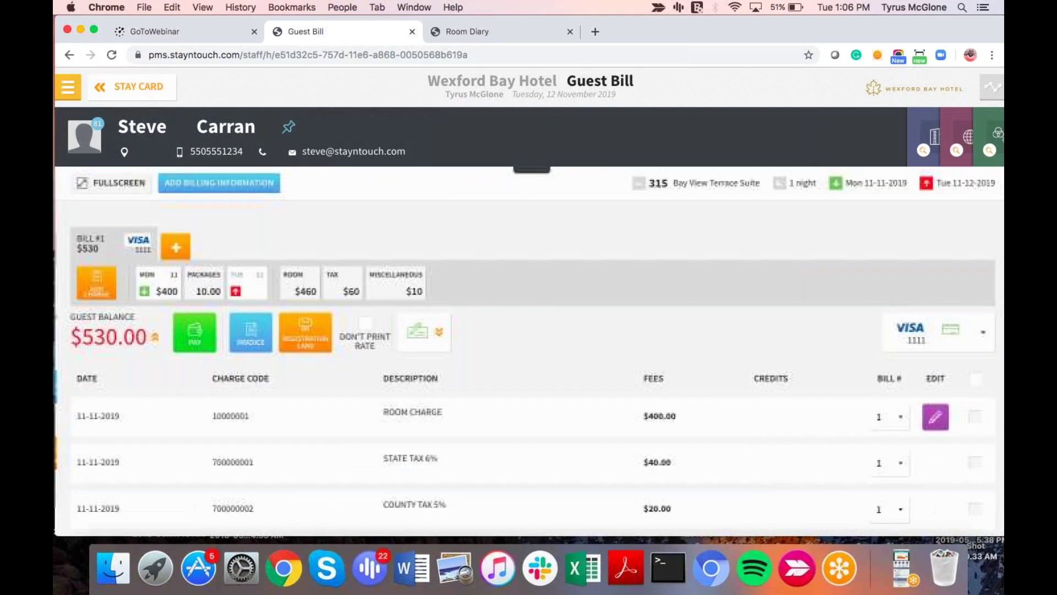
click(254, 333)
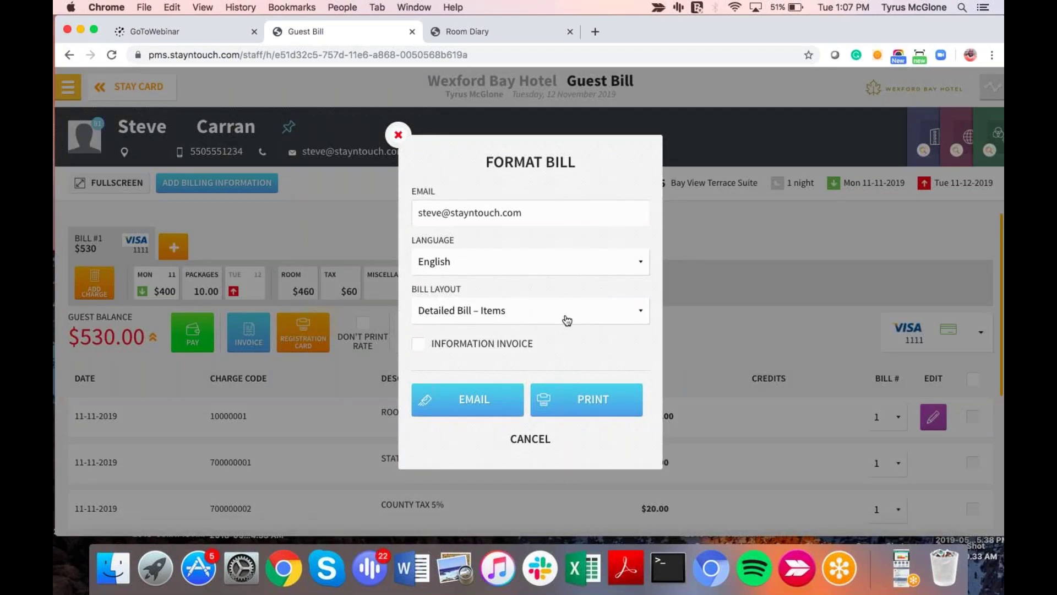
click(512, 314)
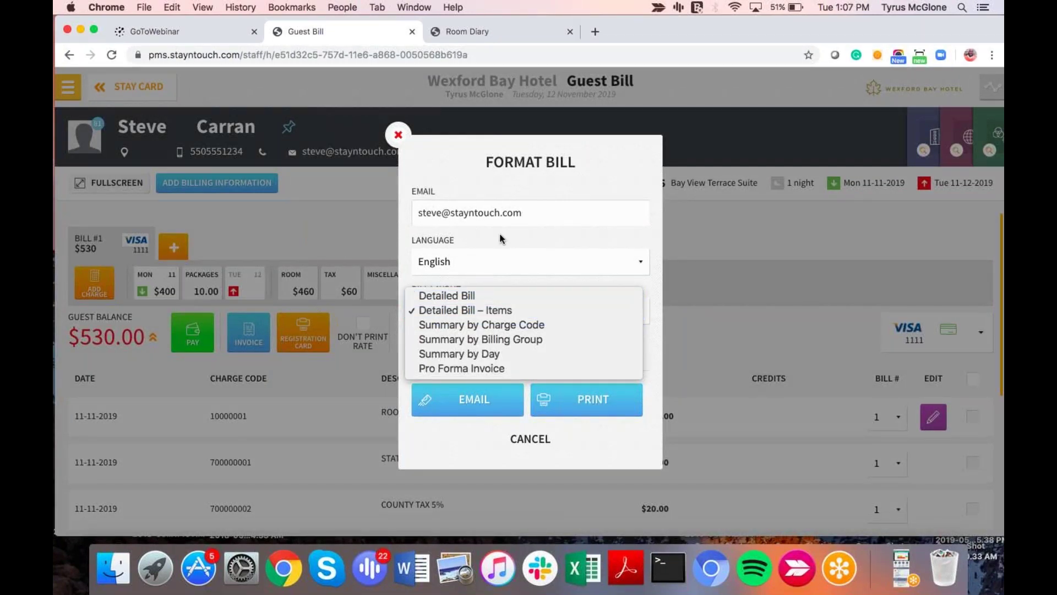
click(496, 261)
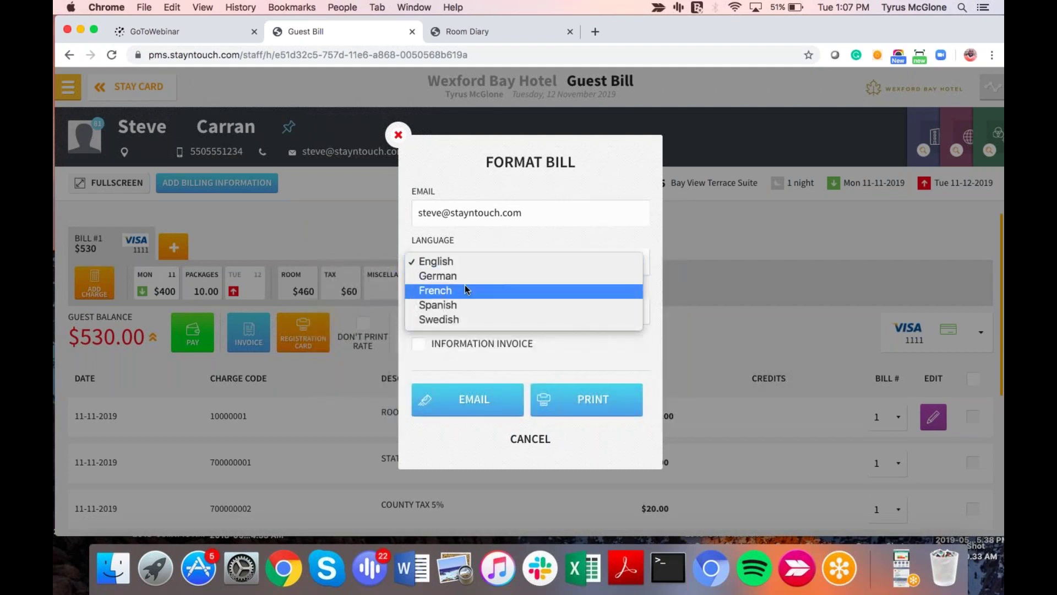
click(494, 232)
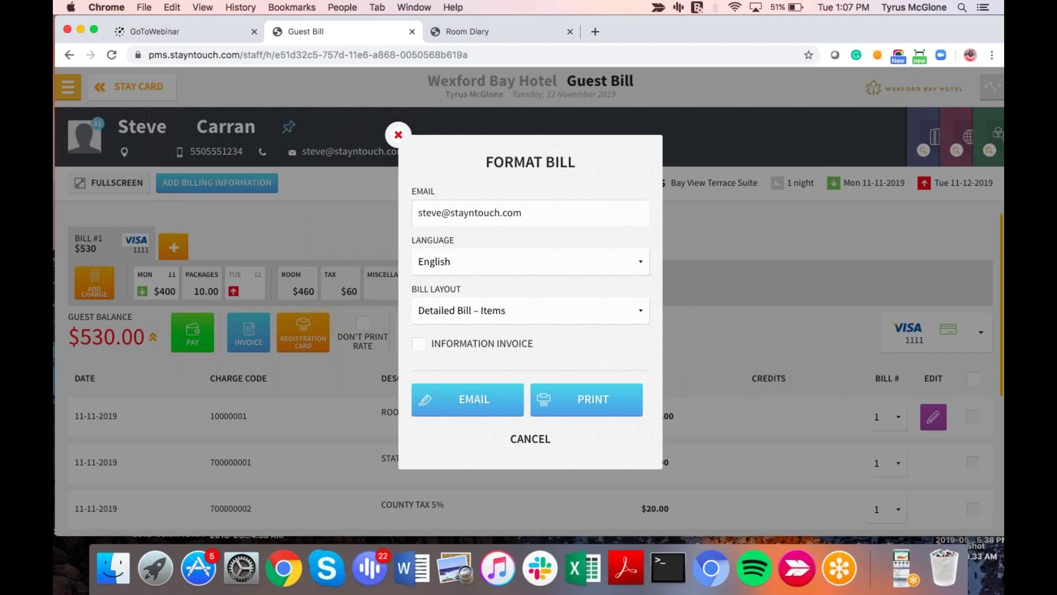
Step: Cancel Format Bill and go to Hotel Admin settings, section Hotel & Staff
click(530, 440)
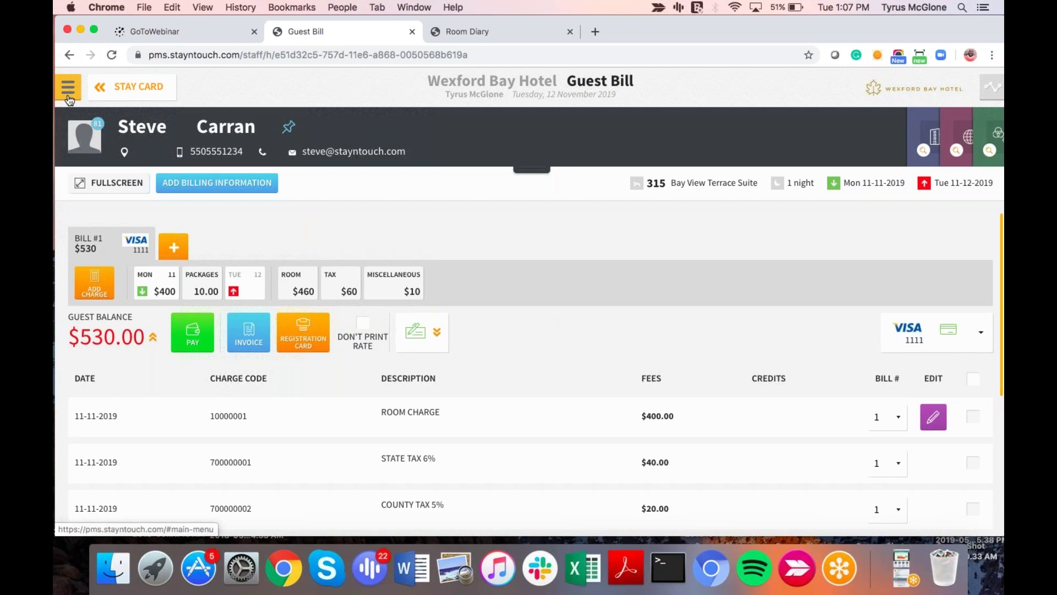
click(69, 99)
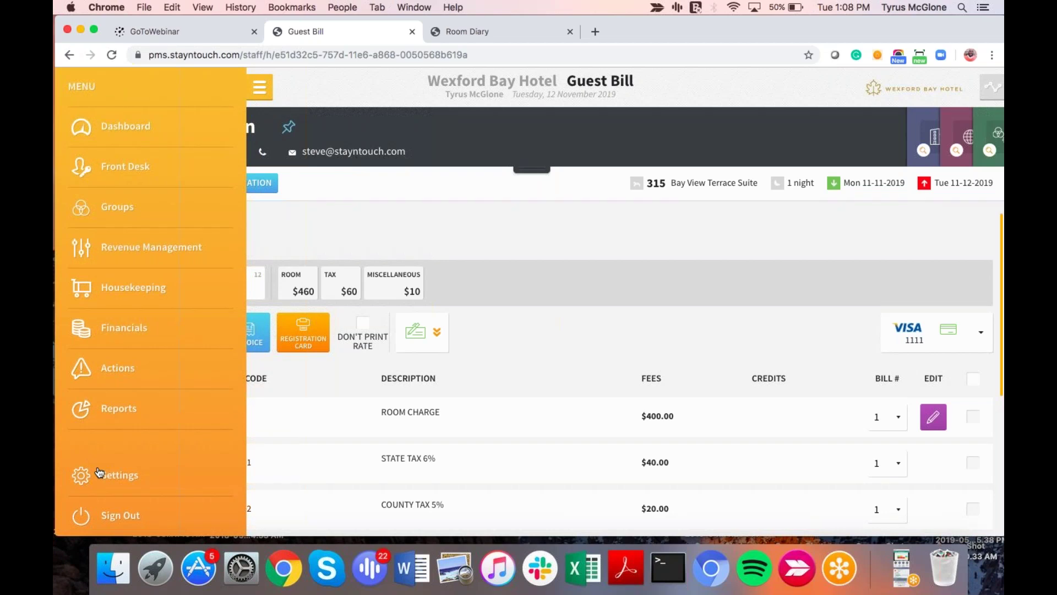
click(99, 472)
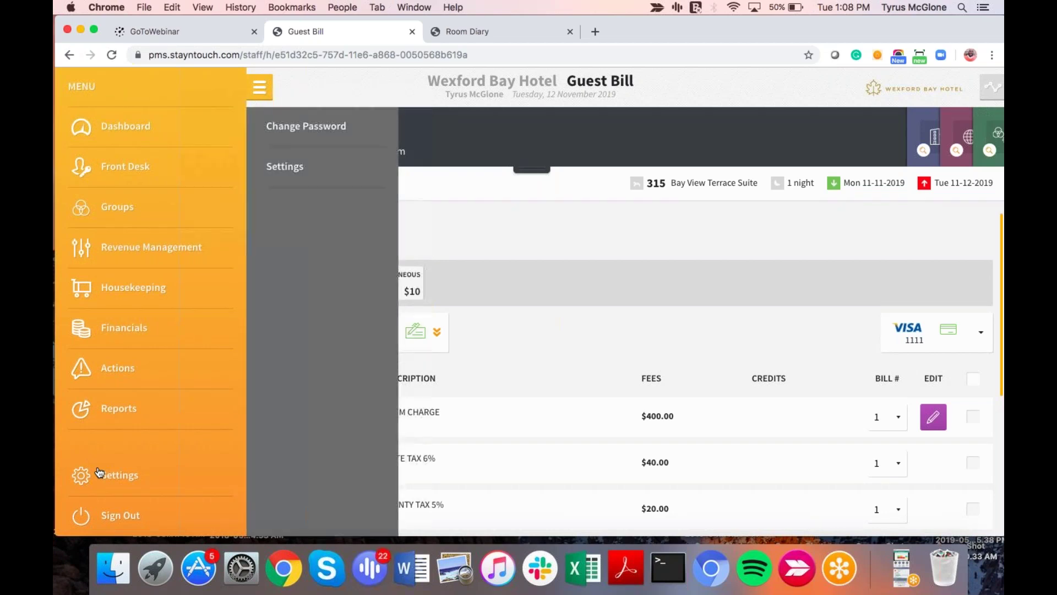
click(302, 167)
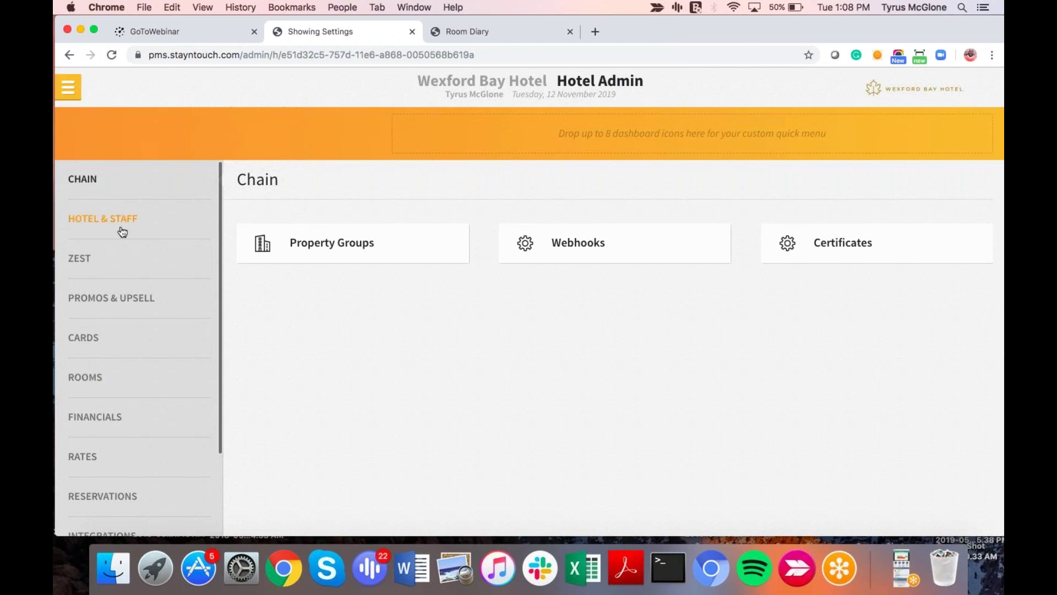
click(142, 226)
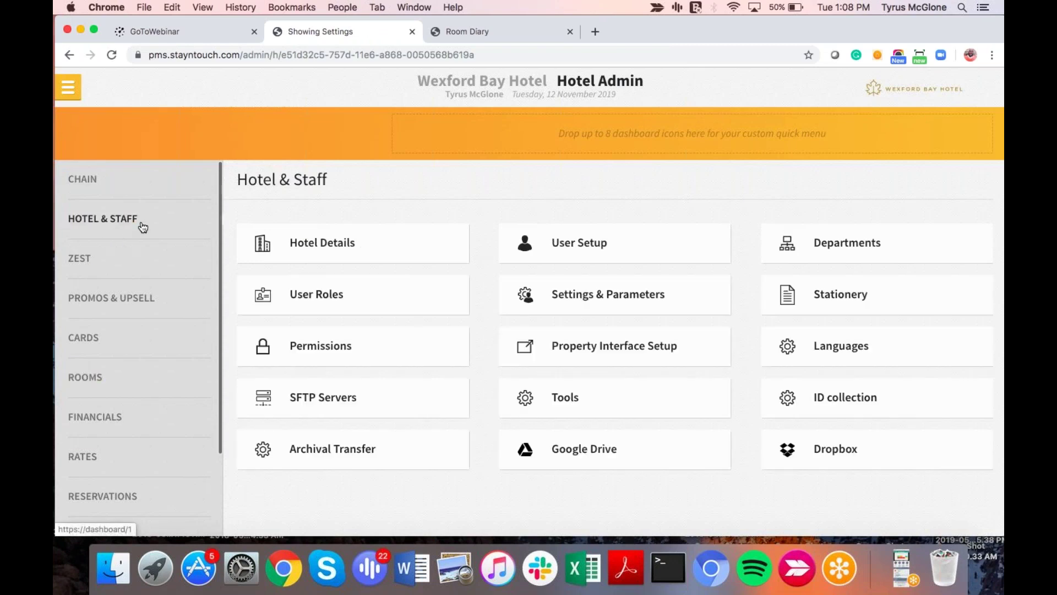
Step: Open Settings & Parameters and scroll down to the Multi Currency options
click(601, 304)
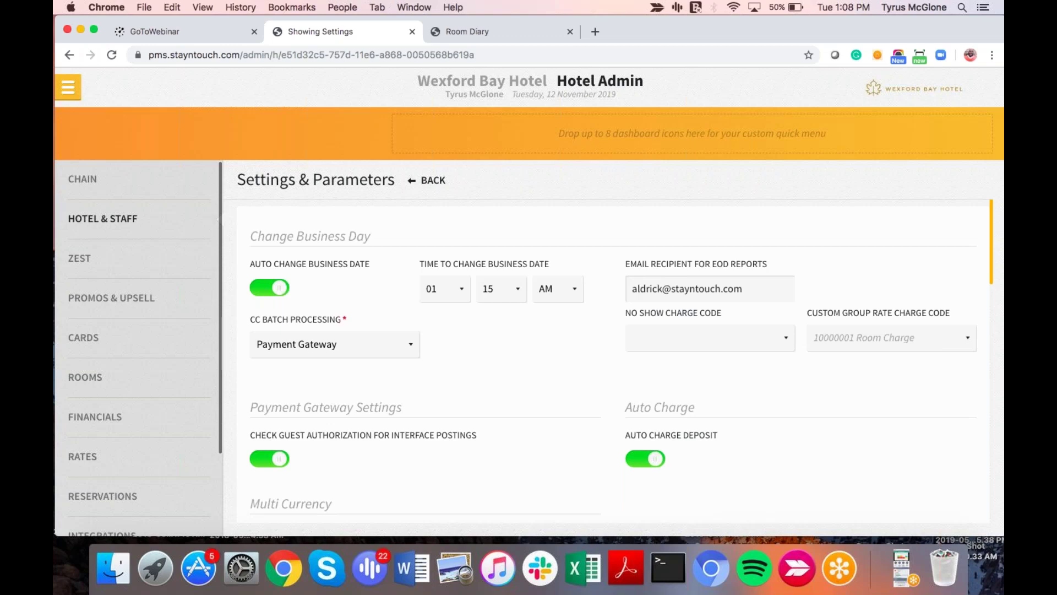
scroll(439, 408, down, 1)
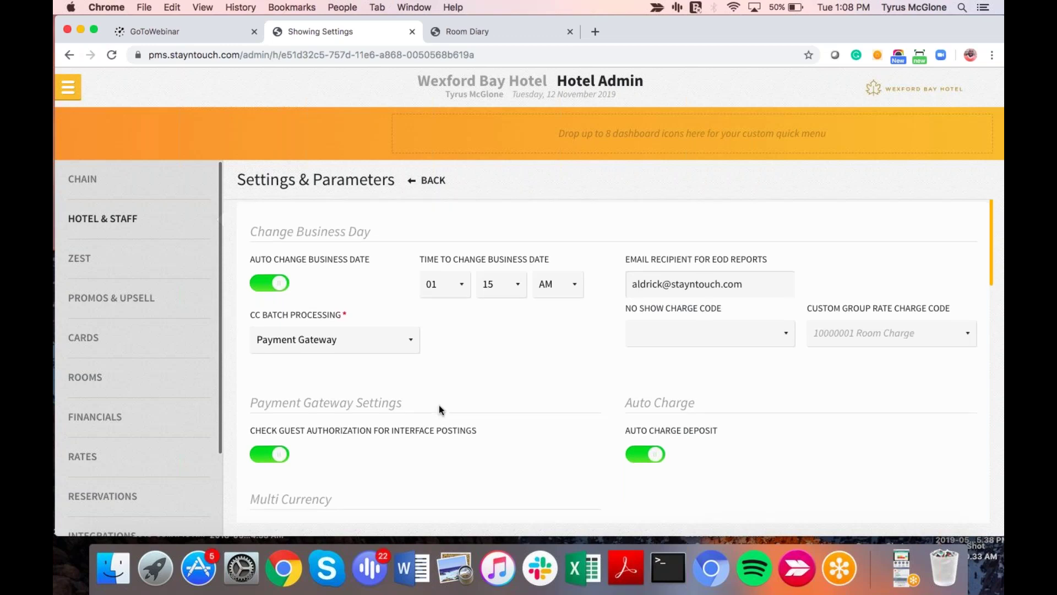
scroll(439, 405, down, 5)
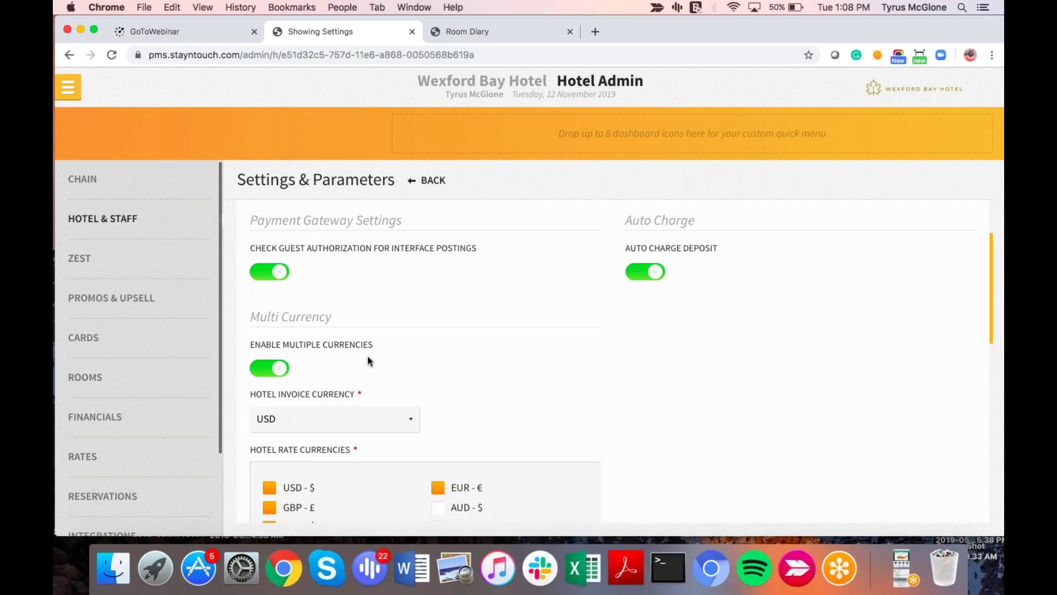
scroll(368, 360, down, 5)
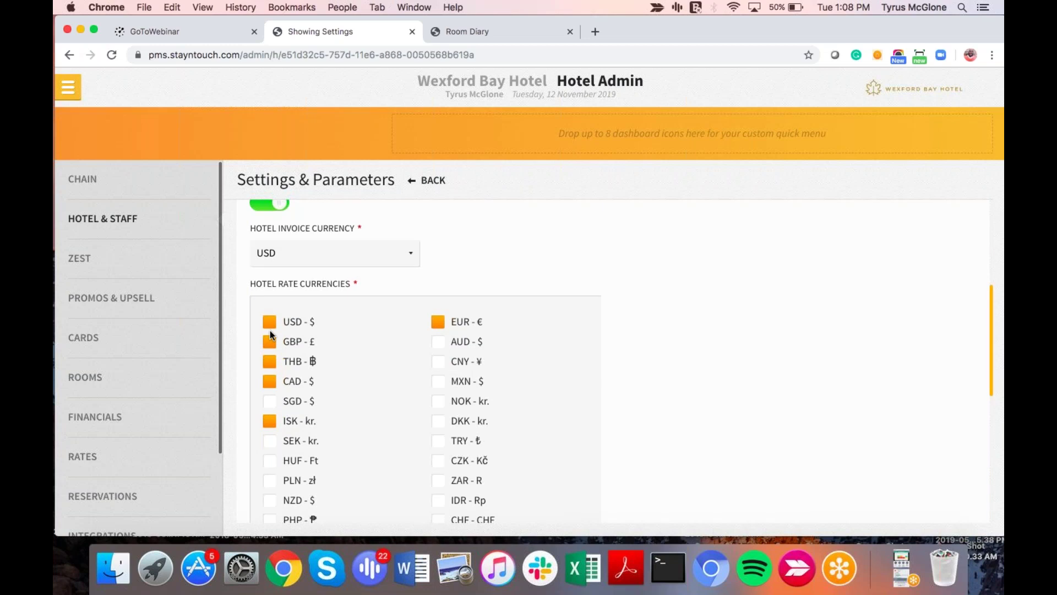
Step: Check the Hotel Invoice Currency list, keep USD, and scroll down to Save Changes
click(354, 257)
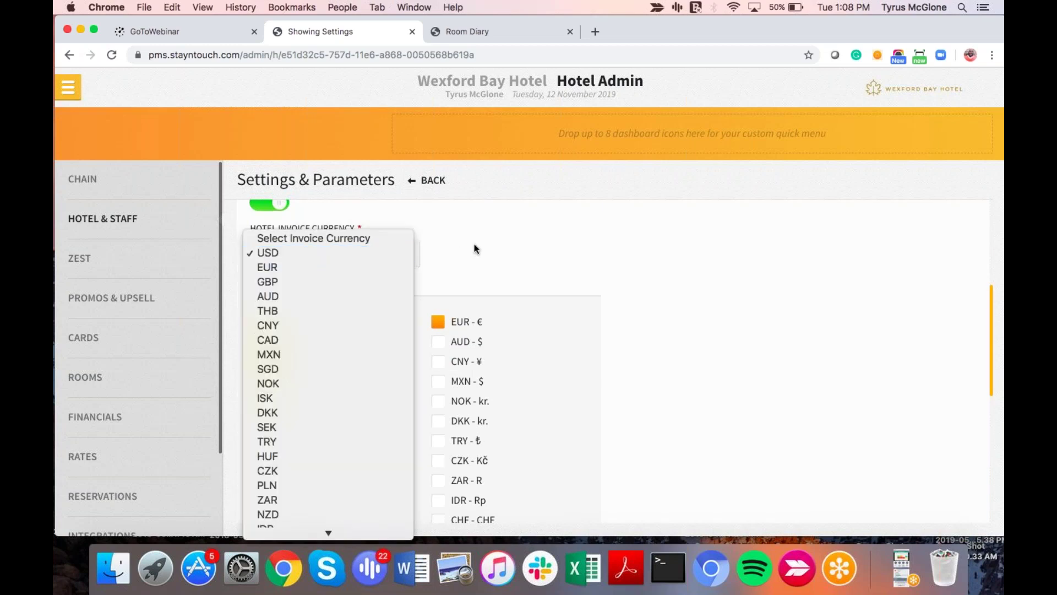
click(301, 253)
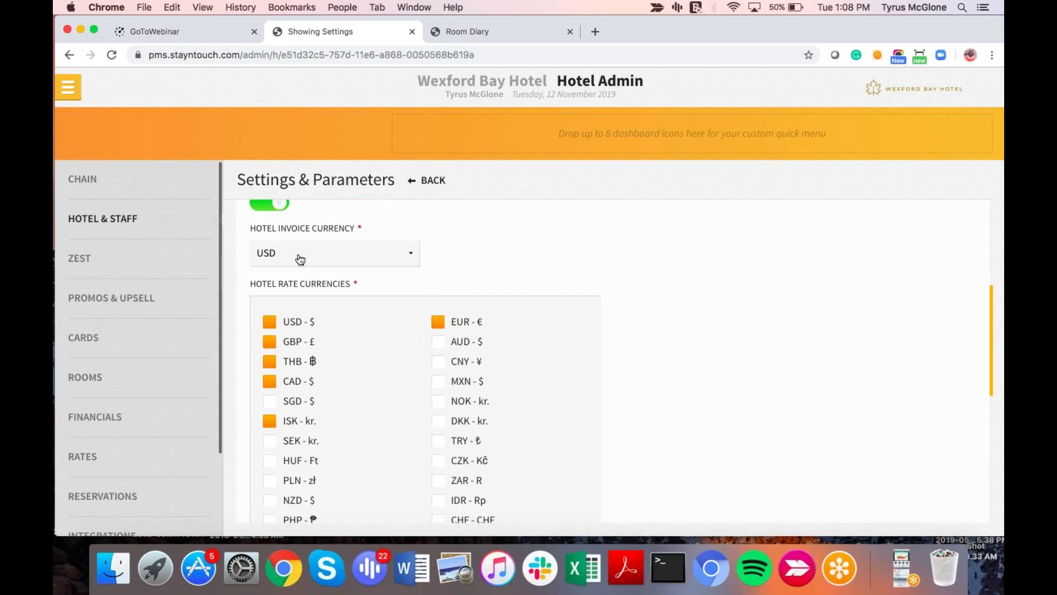
click(300, 258)
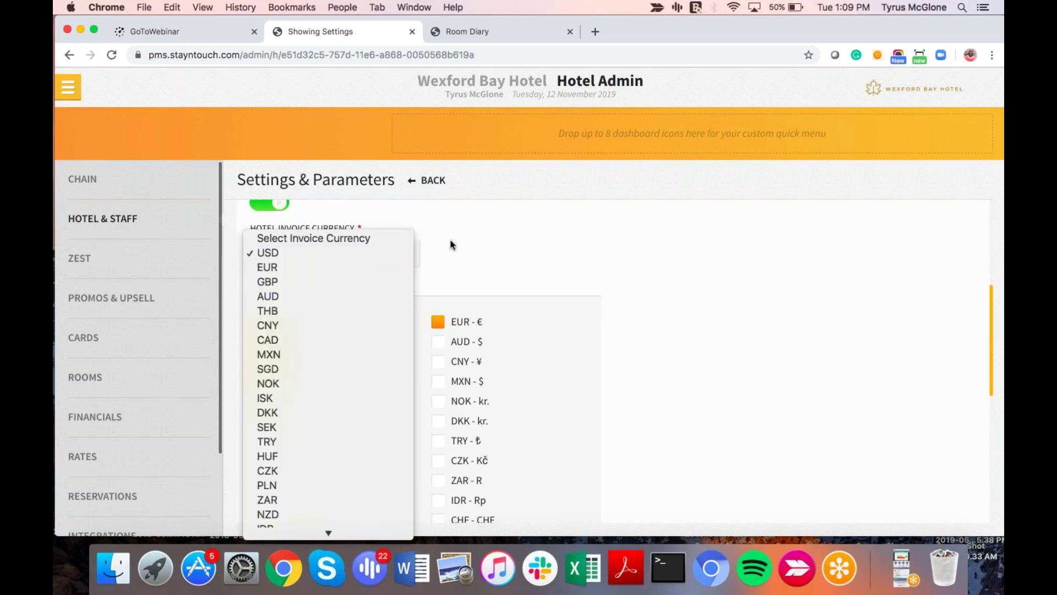
click(487, 230)
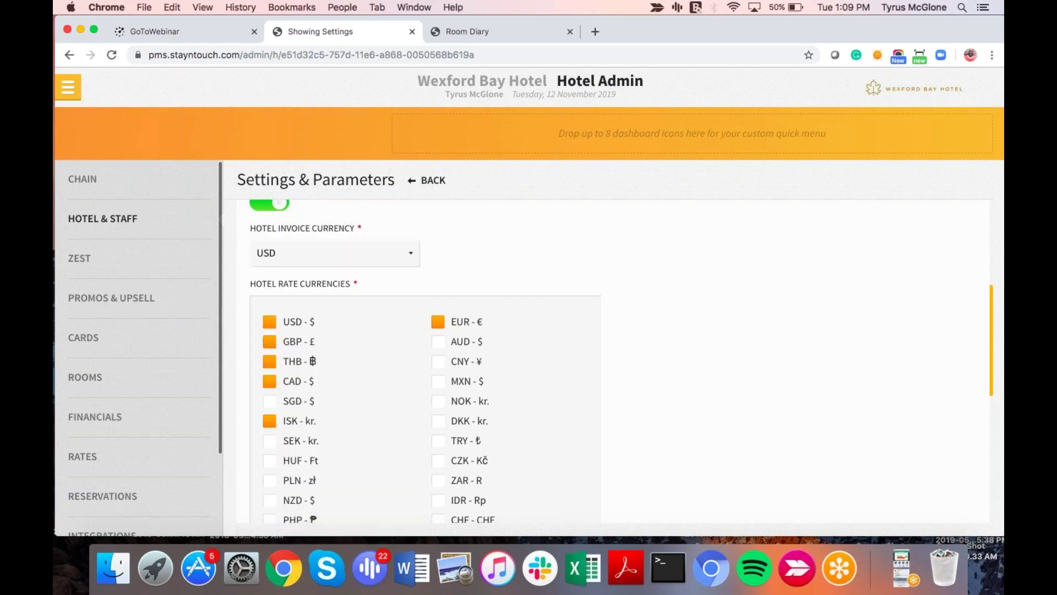
scroll(299, 229, down, 2)
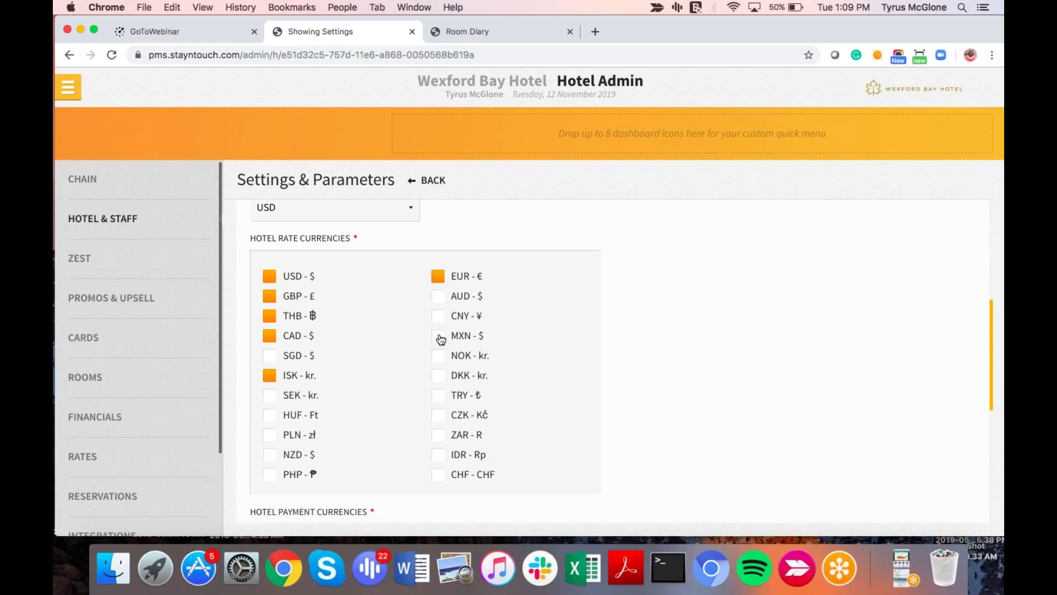
scroll(441, 338, down, 5)
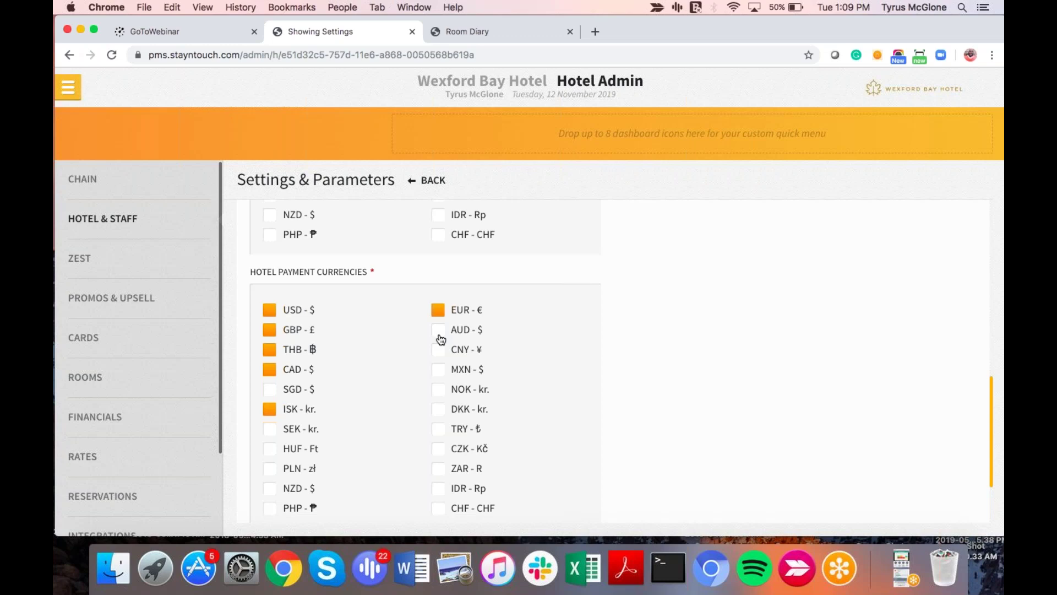
scroll(441, 338, down, 3)
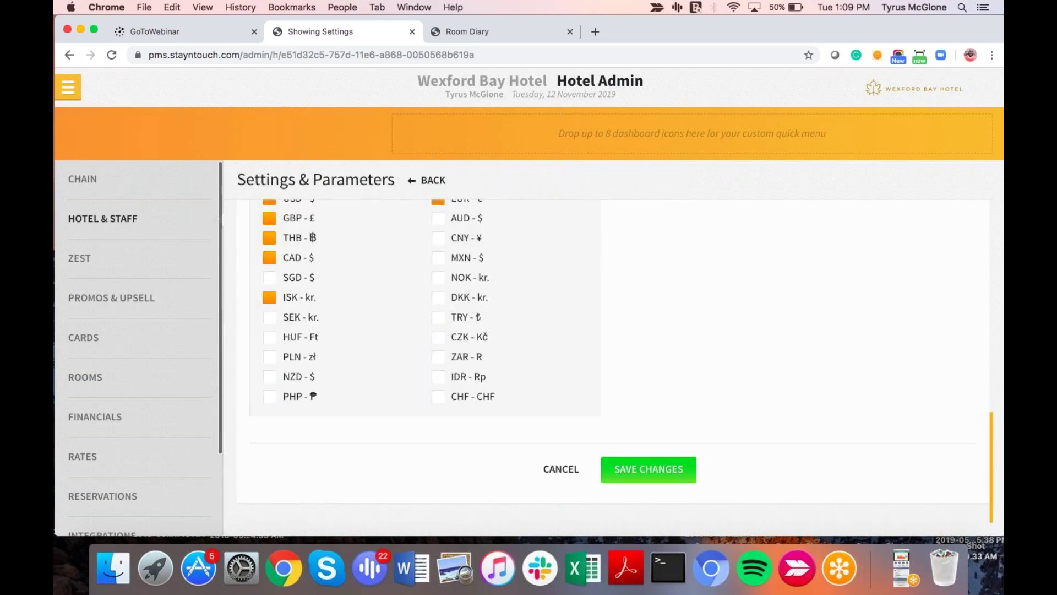
click(68, 87)
Step: Via the Dashboard, open Hotel Admin Rates and select the BAR rate (USD - $, RACK)
click(142, 132)
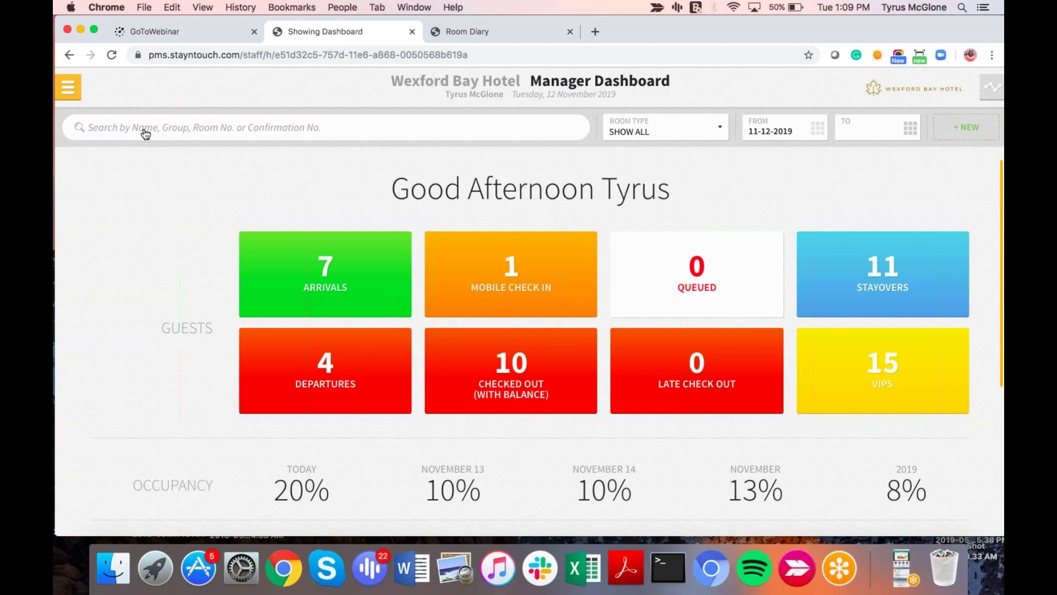
click(67, 87)
click(113, 476)
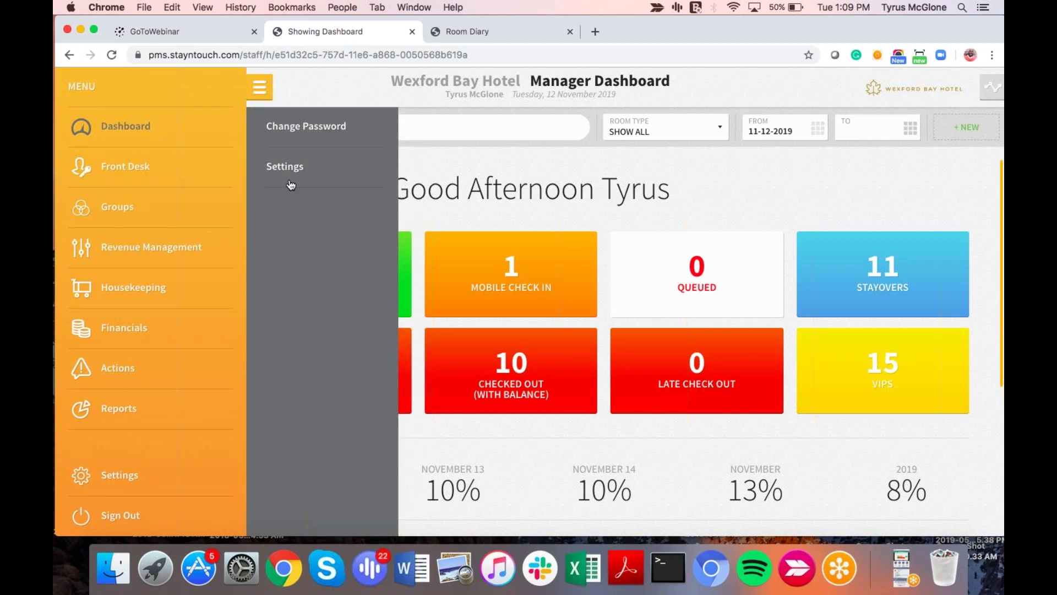
click(273, 169)
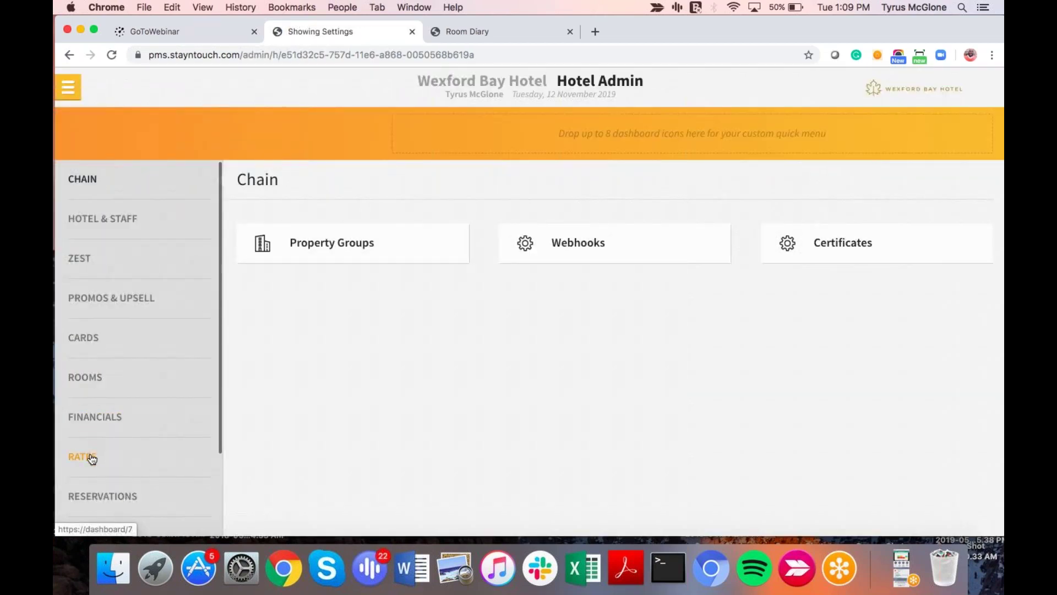
click(91, 457)
click(331, 243)
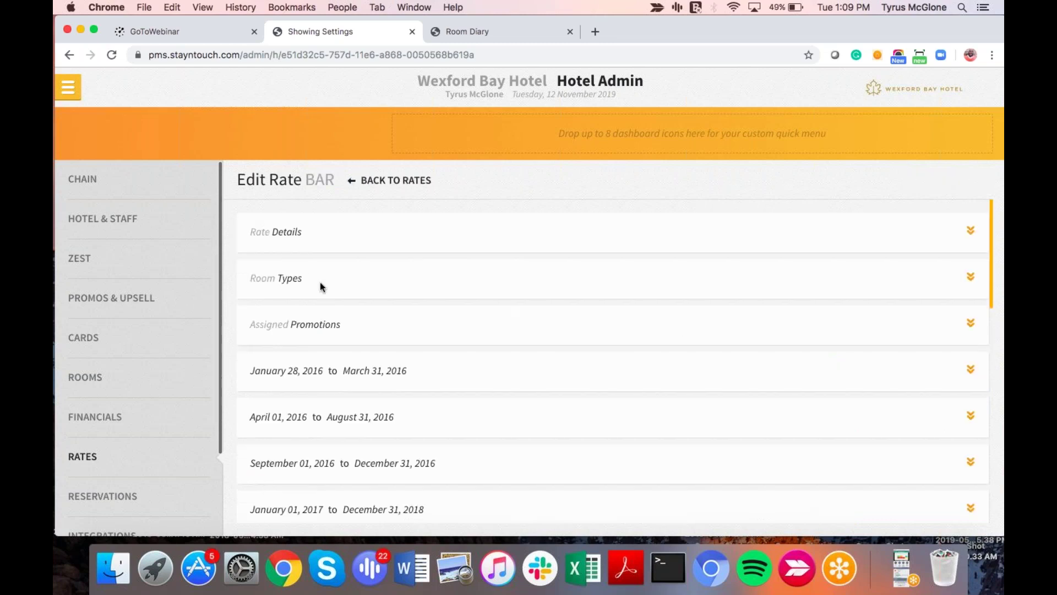
click(286, 240)
Step: Check the BAR rate's Currency list, leaving USD - $ selected
scroll(437, 401, down, 5)
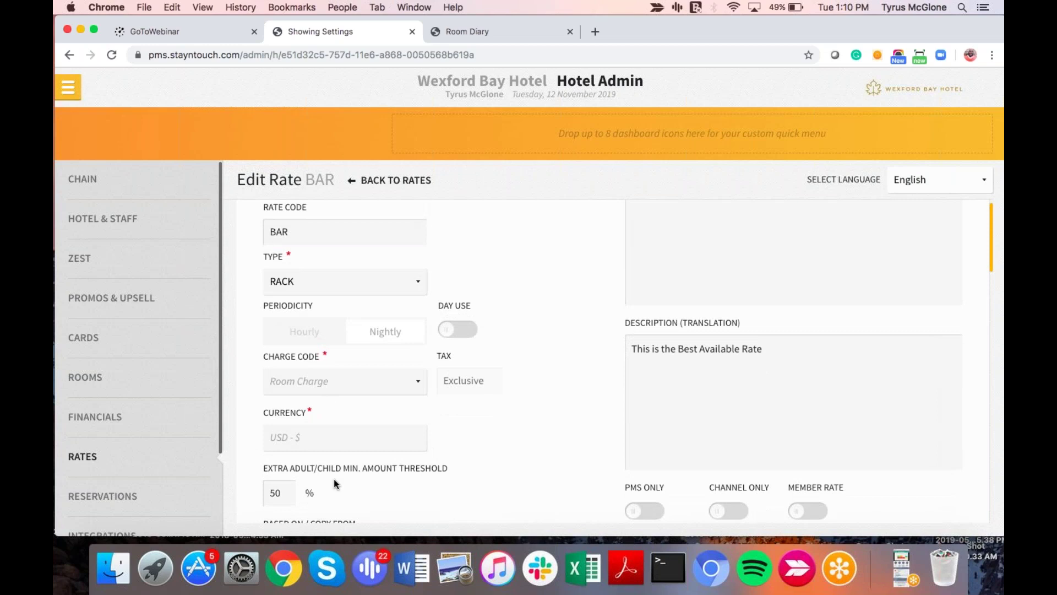
click(320, 440)
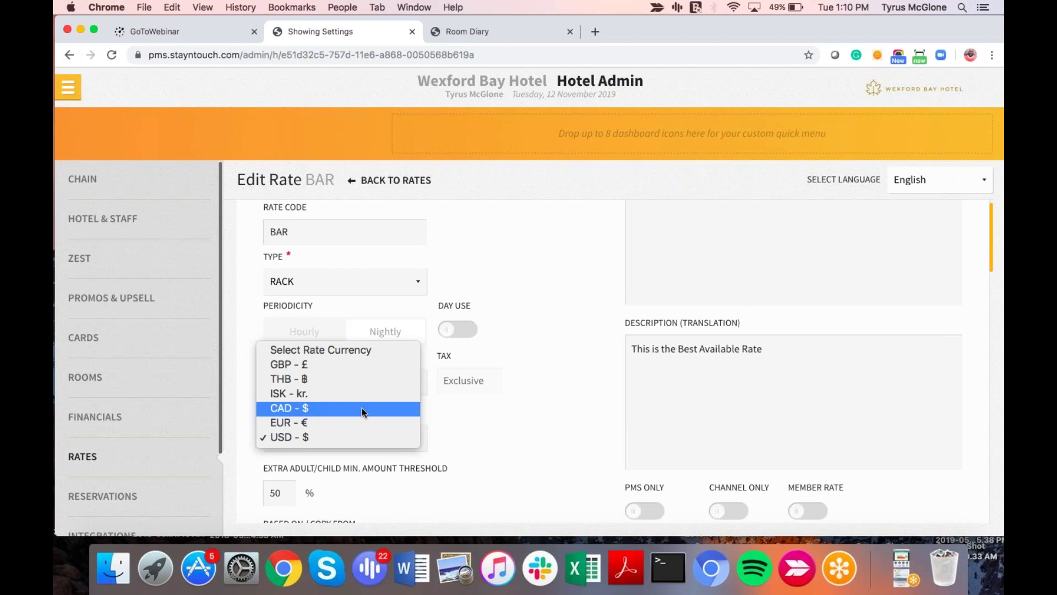
click(506, 430)
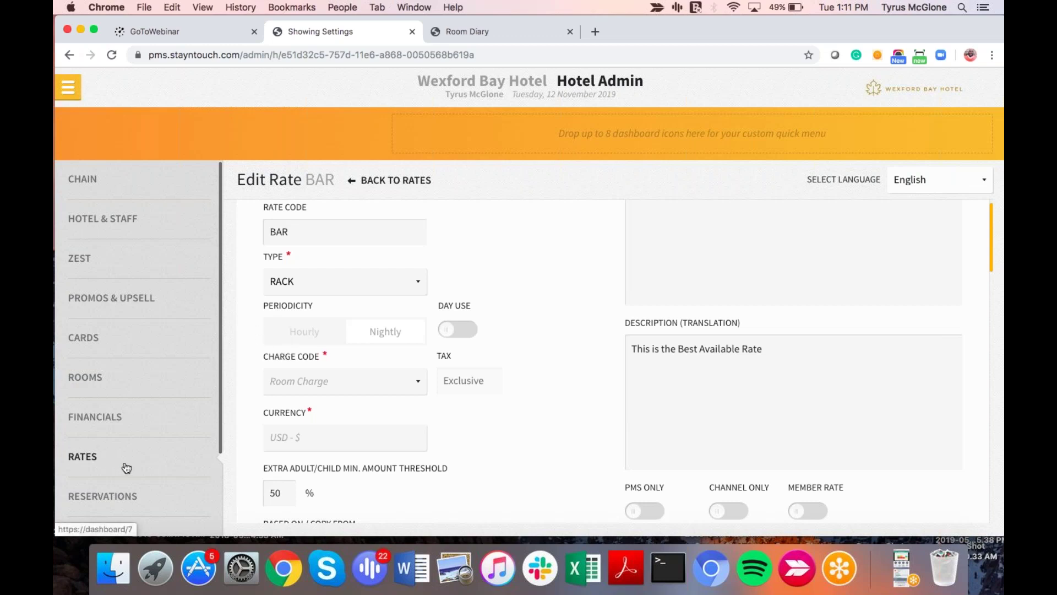
scroll(125, 467, down, 1)
Step: Open Rooms > Room Key Delivery and review the Zest and ROVER PIN-by-email options
click(94, 376)
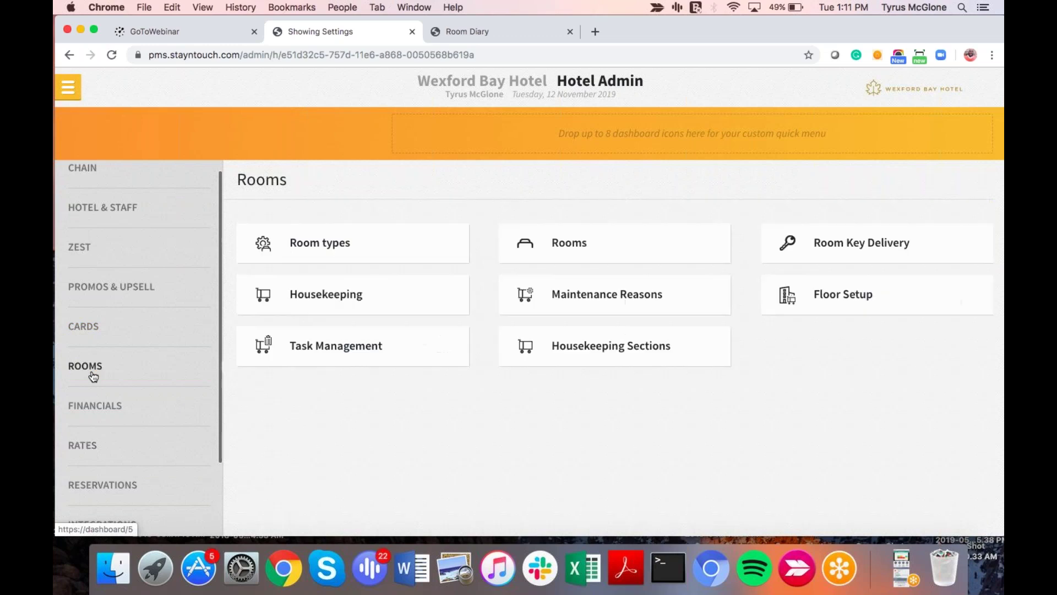
click(857, 249)
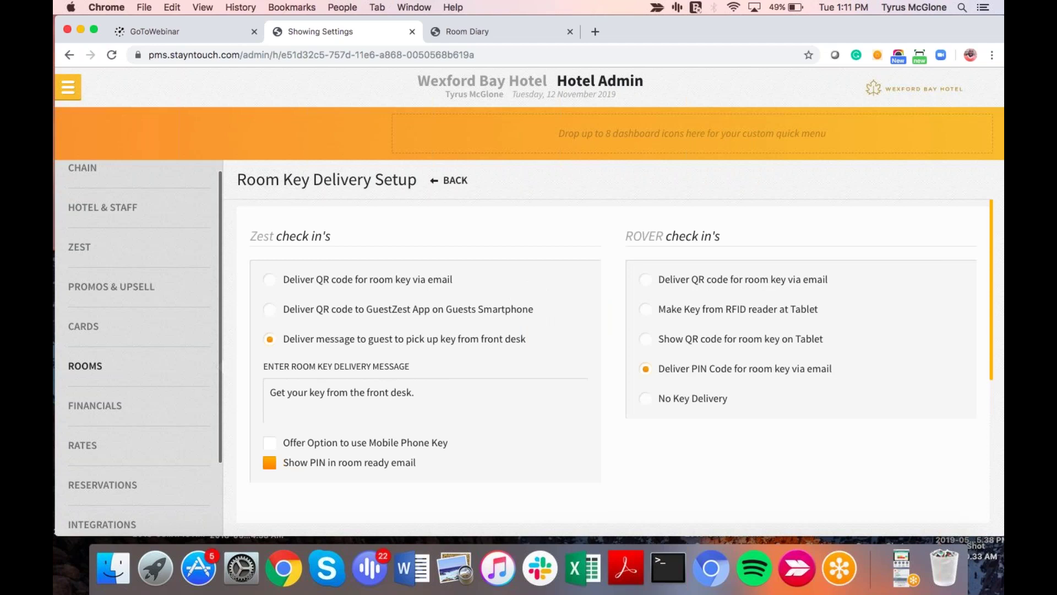
scroll(614, 361, down, 4)
scroll(614, 361, up, 3)
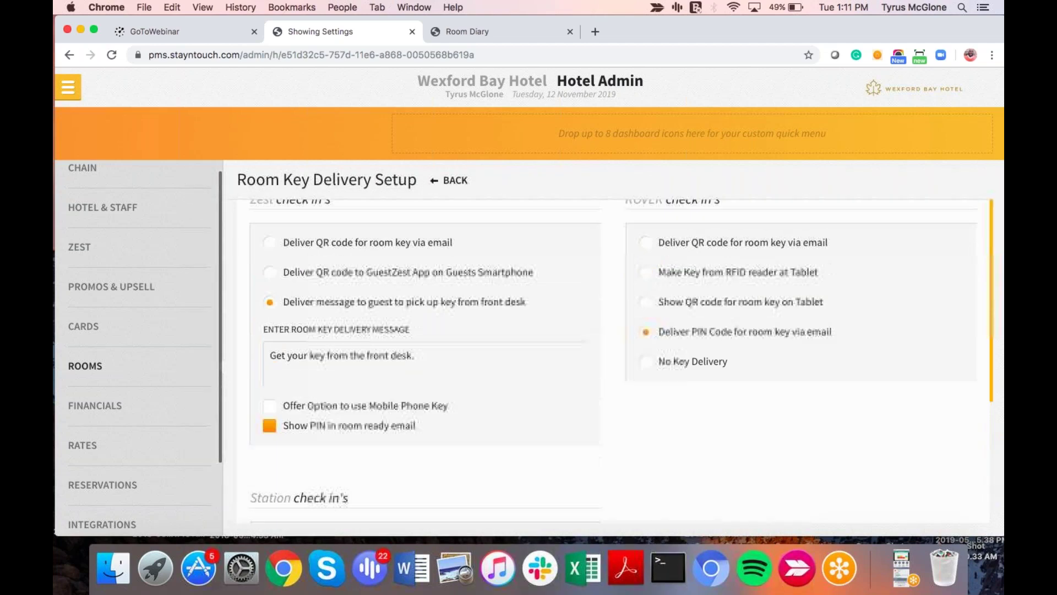
scroll(614, 361, down, 3)
scroll(853, 248, up, 5)
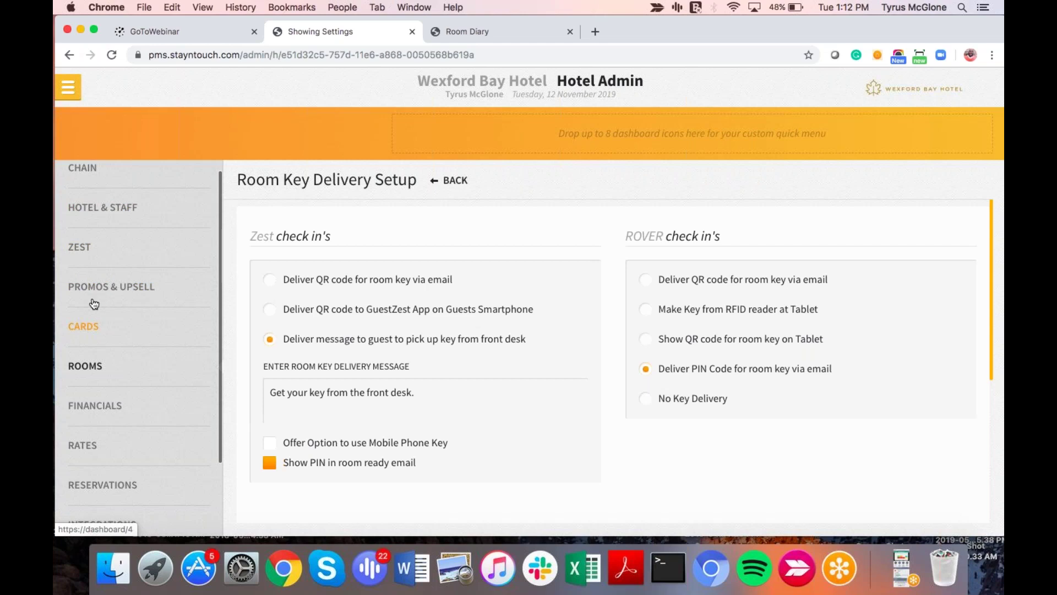
Step: Under Financials > Charge Codes, open code 10000010 'Early Check In upsell' for editing
click(95, 447)
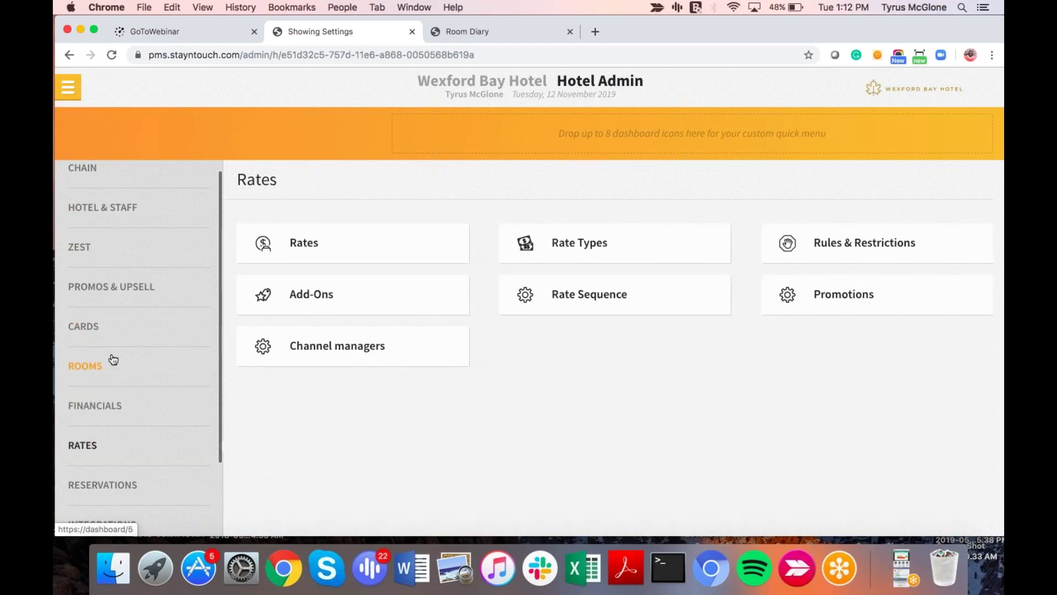
click(107, 409)
click(843, 242)
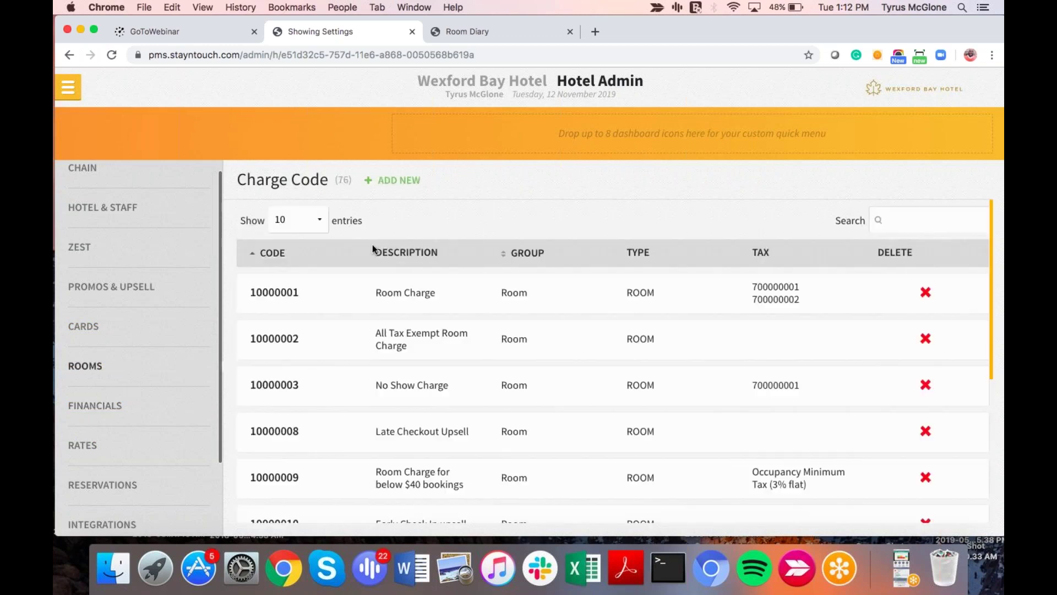
scroll(606, 331, down, 3)
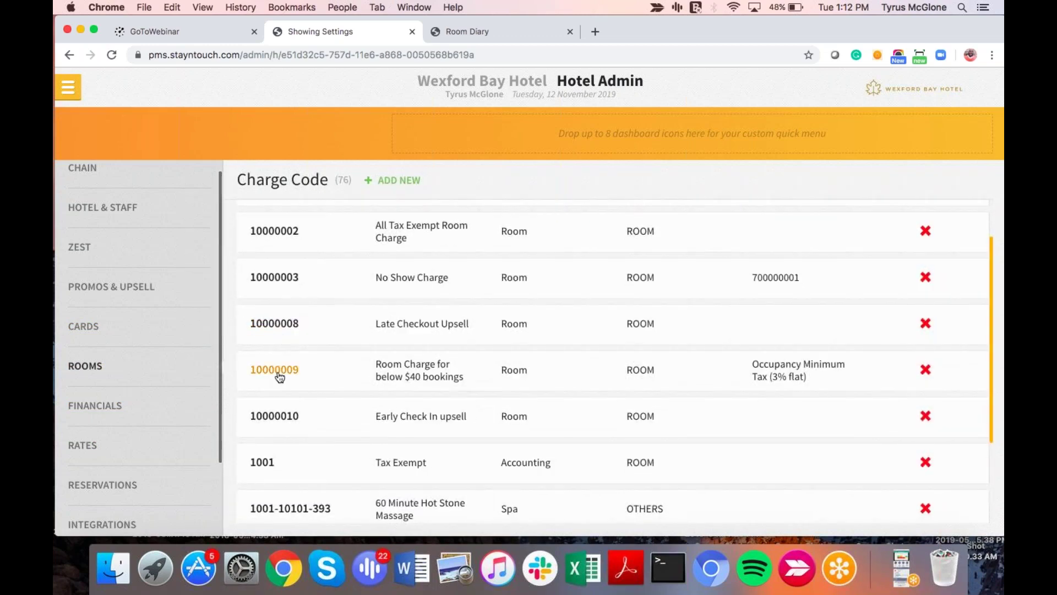
scroll(279, 371, down, 1)
scroll(274, 417, up, 1)
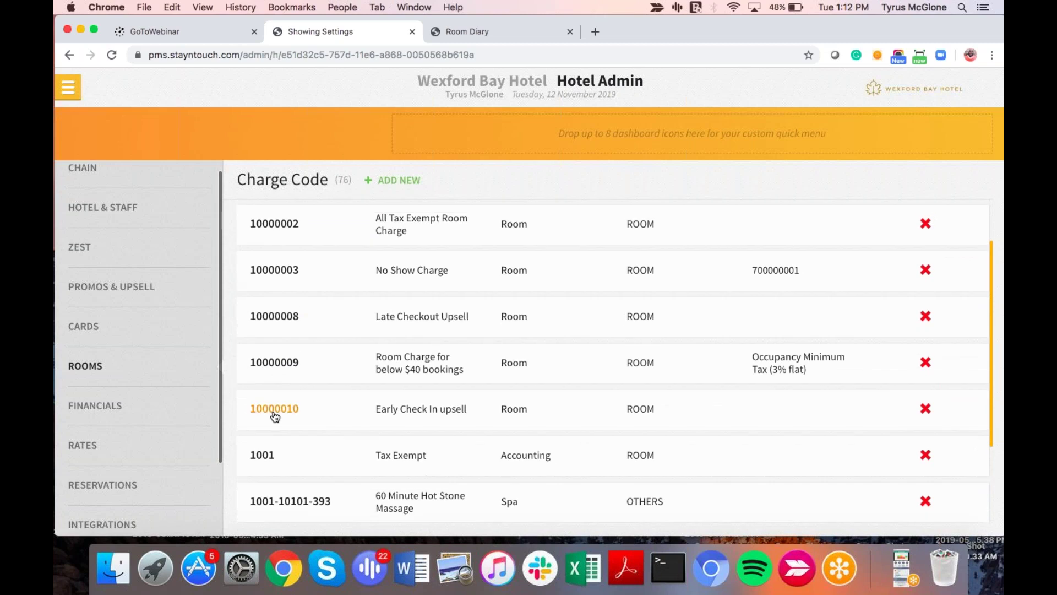
click(275, 410)
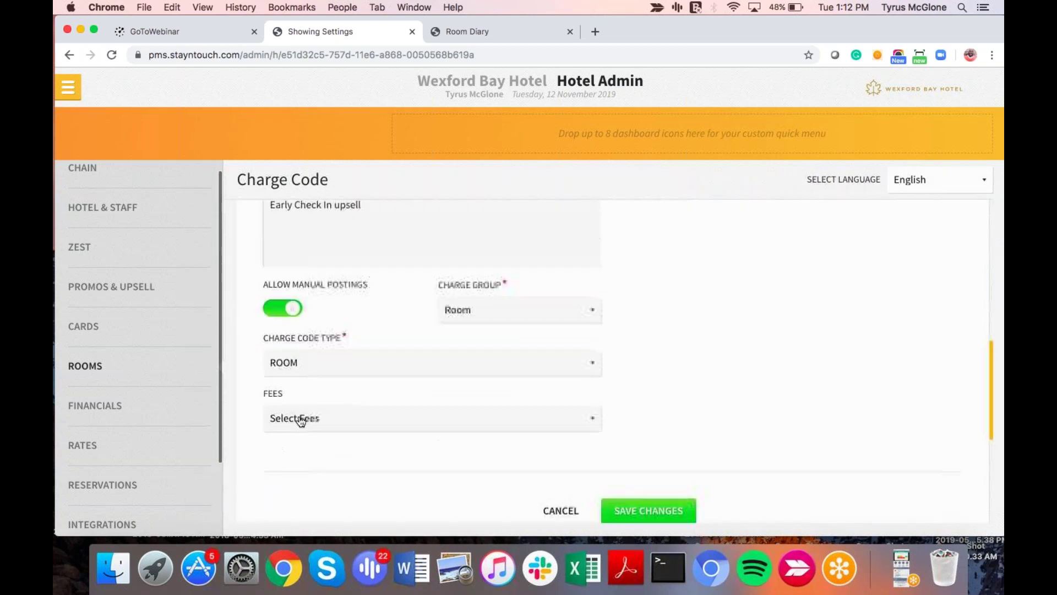
Step: Show the available fees and the charge code type options, leaving Early Check In as ROOM
click(299, 417)
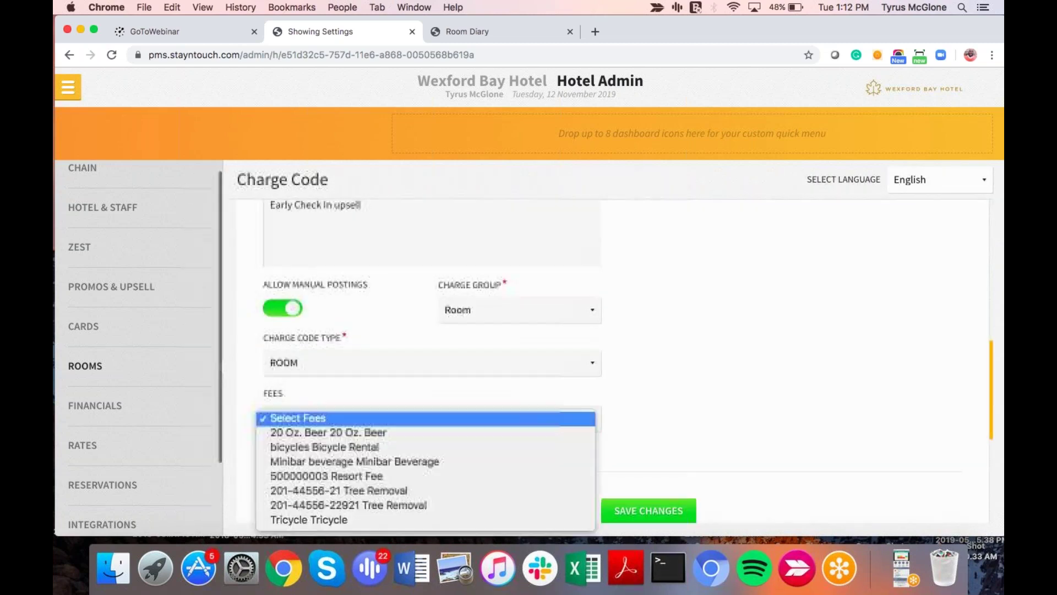
click(465, 358)
click(379, 364)
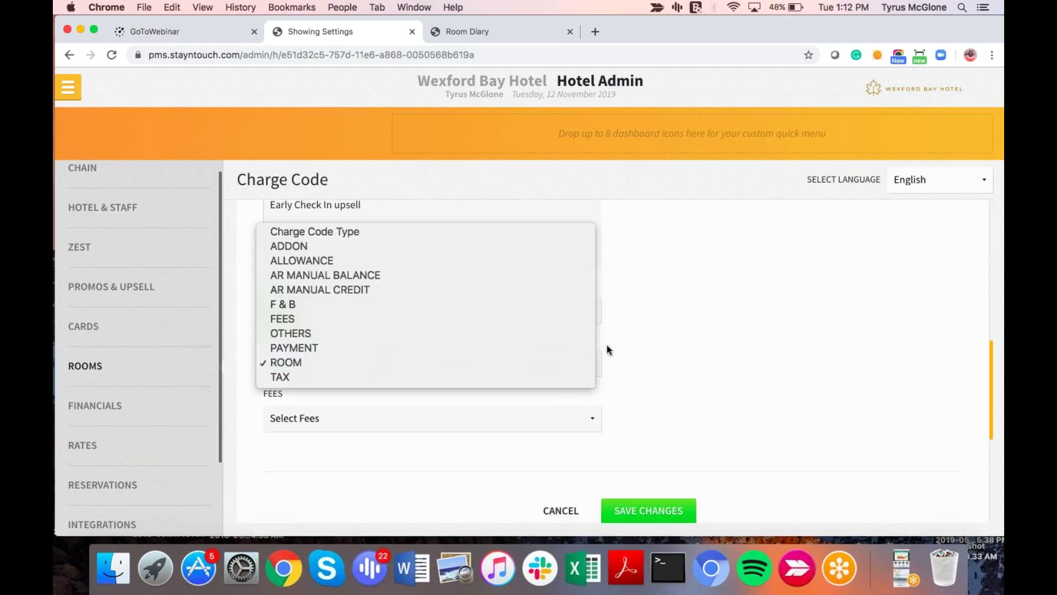
click(690, 346)
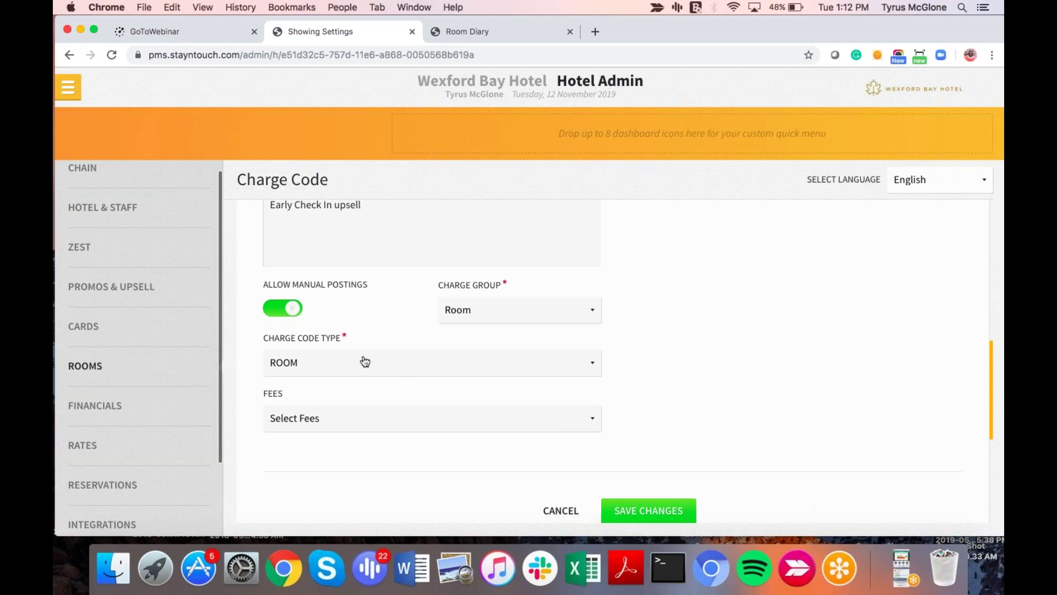
click(346, 376)
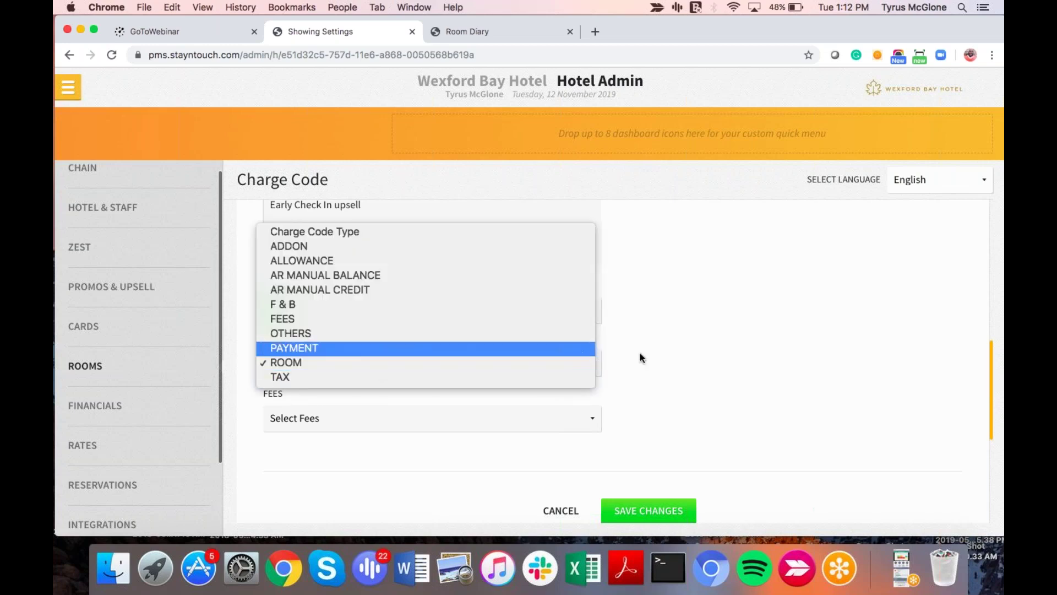
click(673, 357)
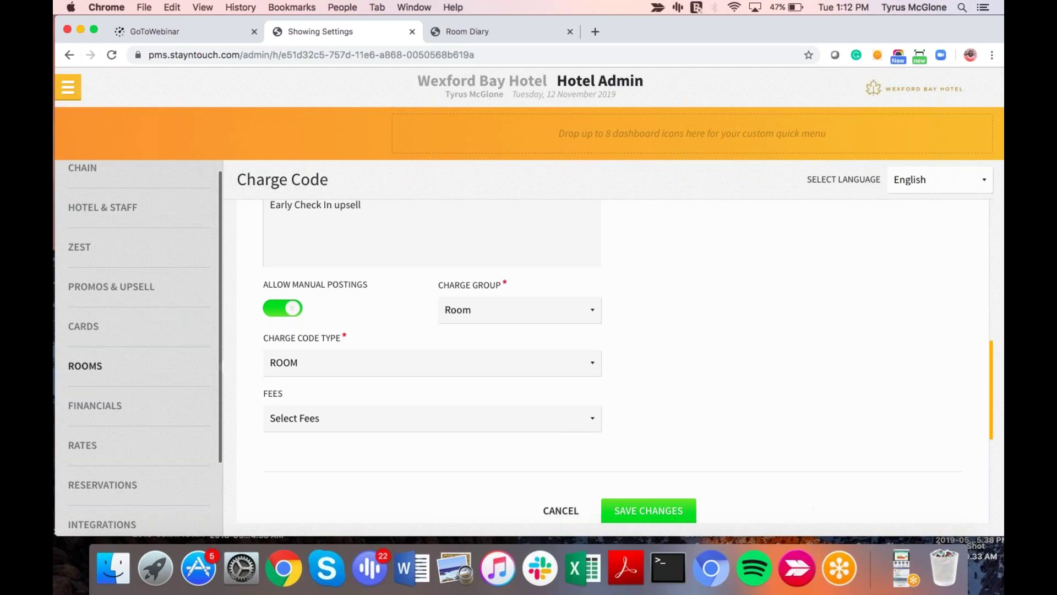
click(318, 366)
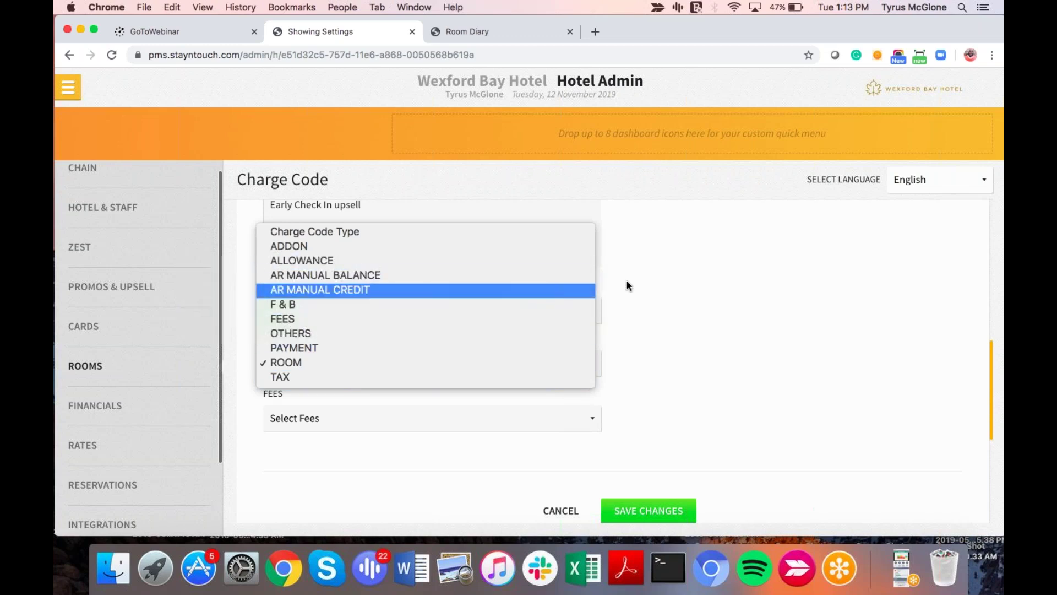
click(746, 299)
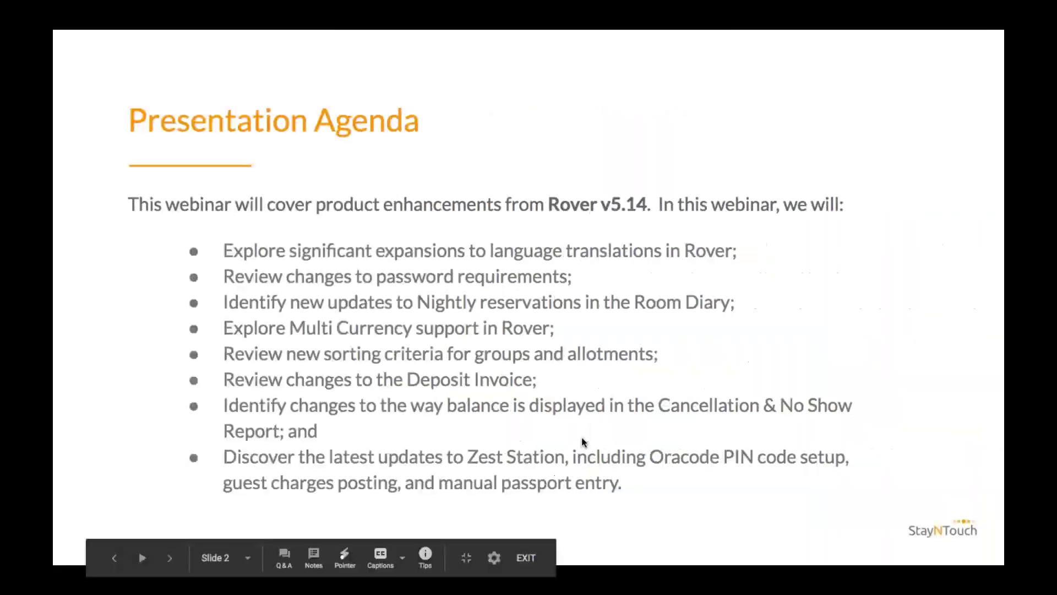
Step: Advance the slideshow past the agenda to the Presentation Recap slide
key(Right)
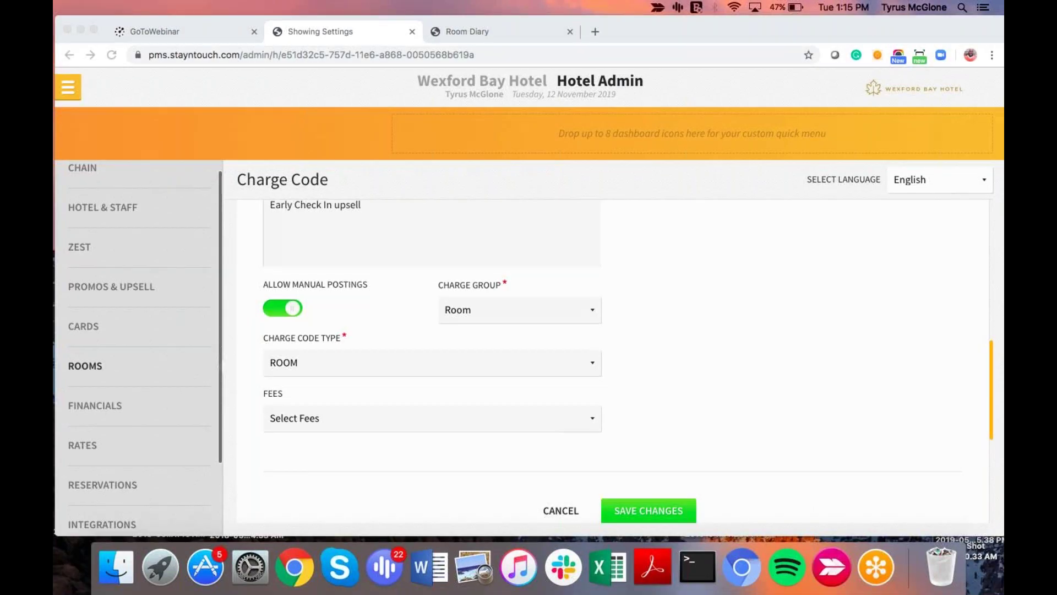
Step: Open the Volvo SA Bootcamp group from Groups > Manage Groups
click(69, 88)
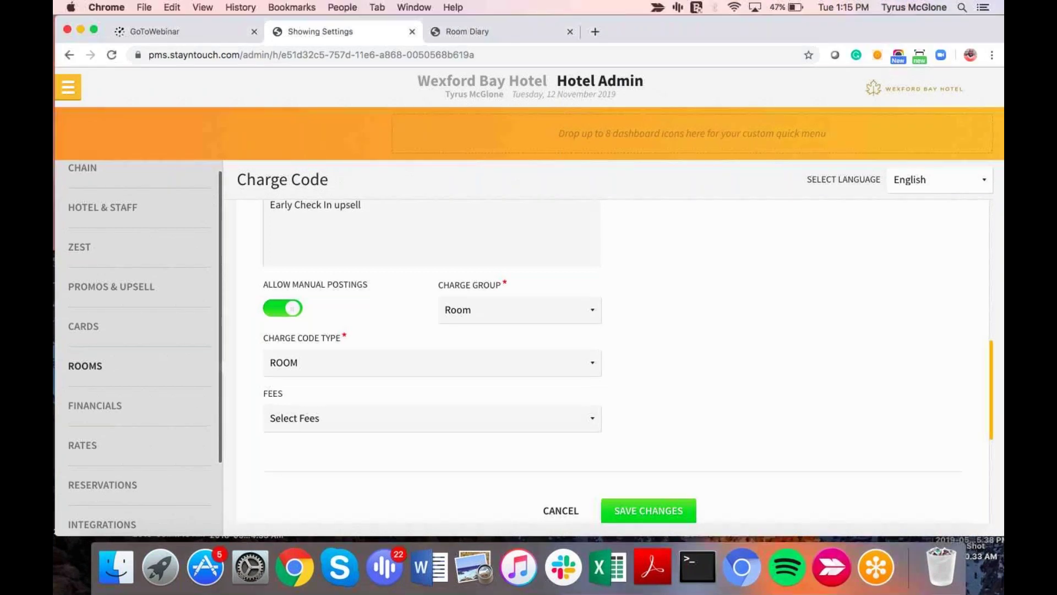
click(68, 87)
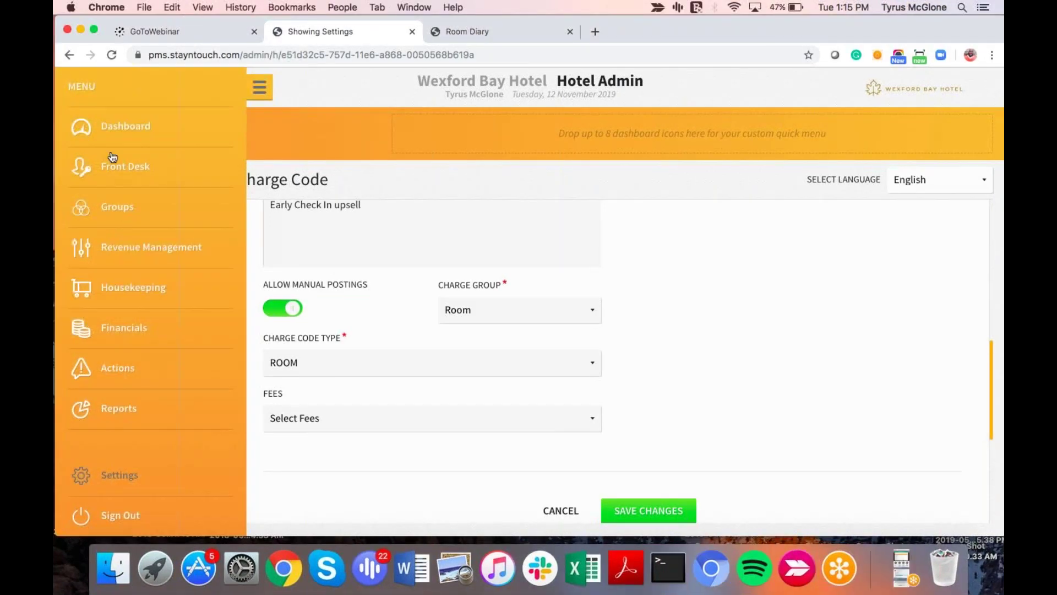
click(125, 214)
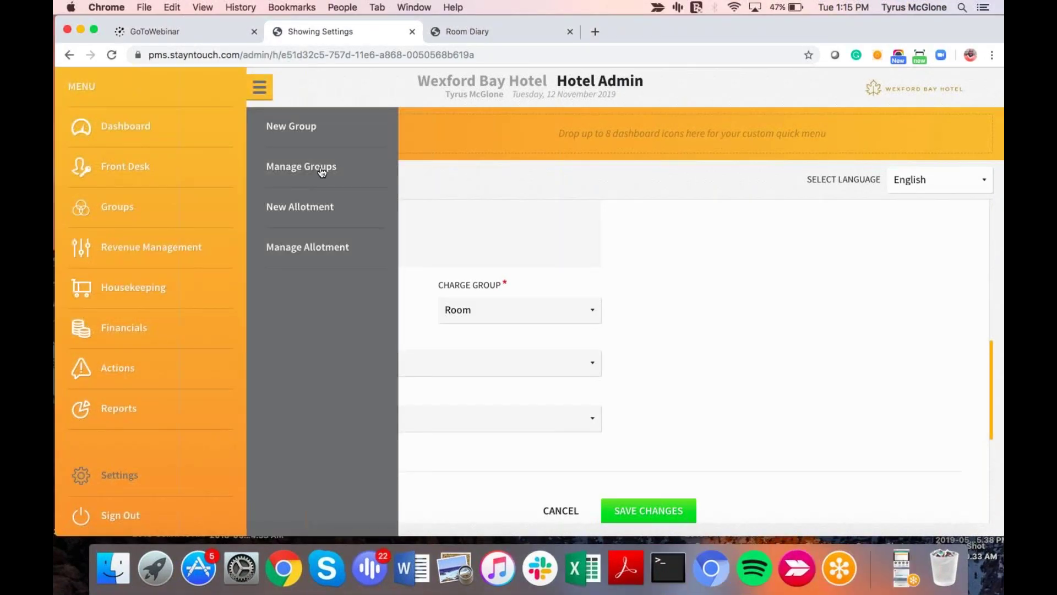
click(321, 170)
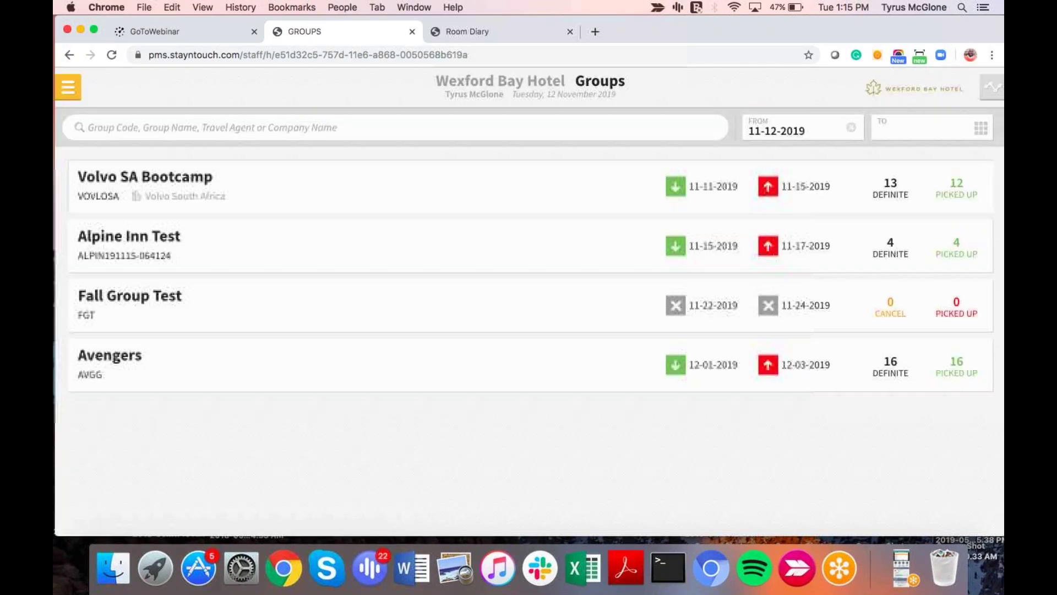
click(455, 180)
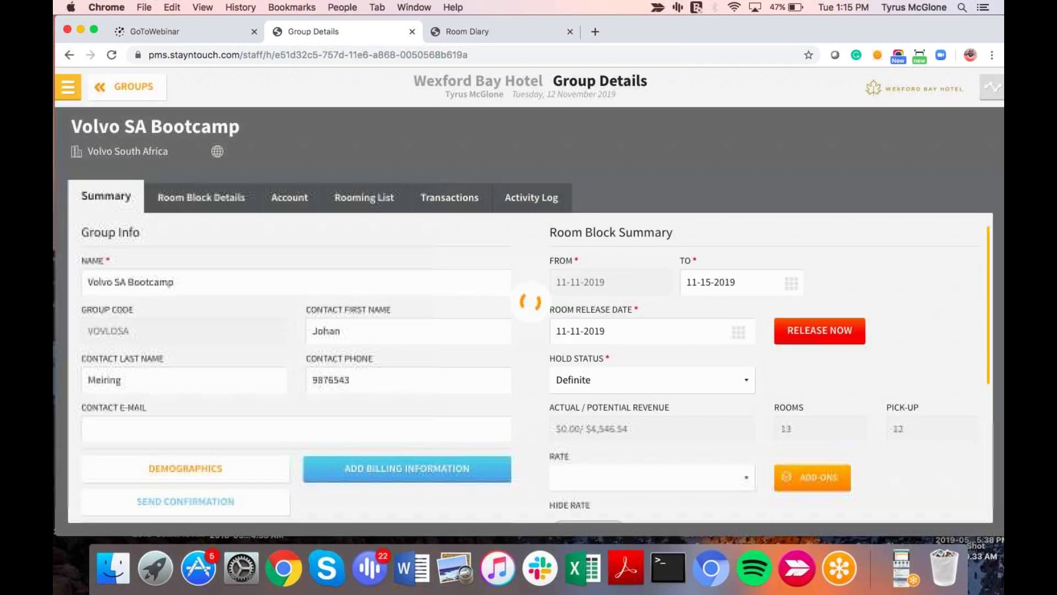
Step: Set the group's hold status to Tentative, then return to the Manager Dashboard
click(652, 385)
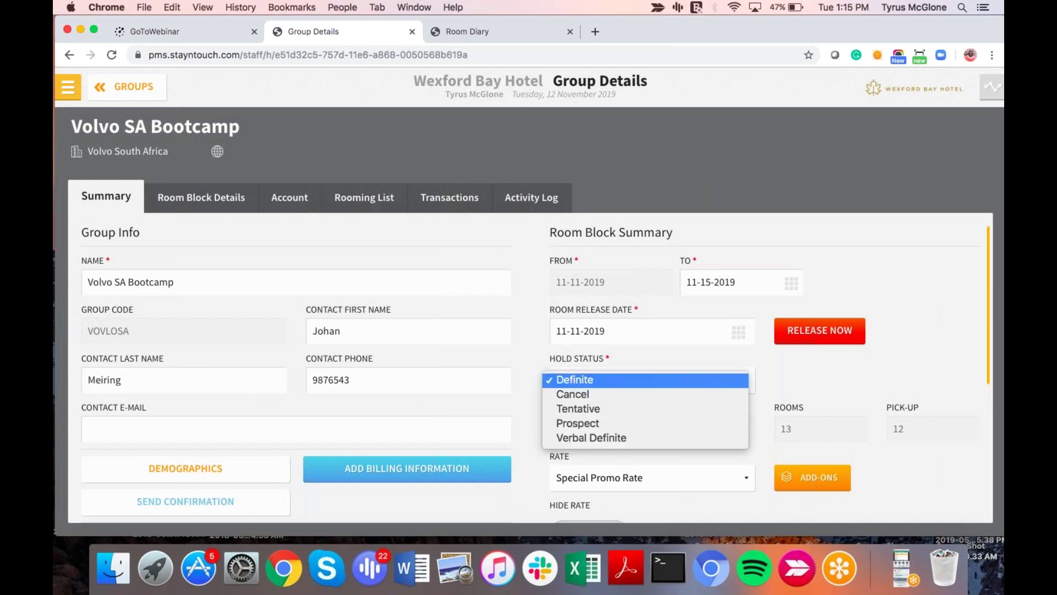
click(595, 411)
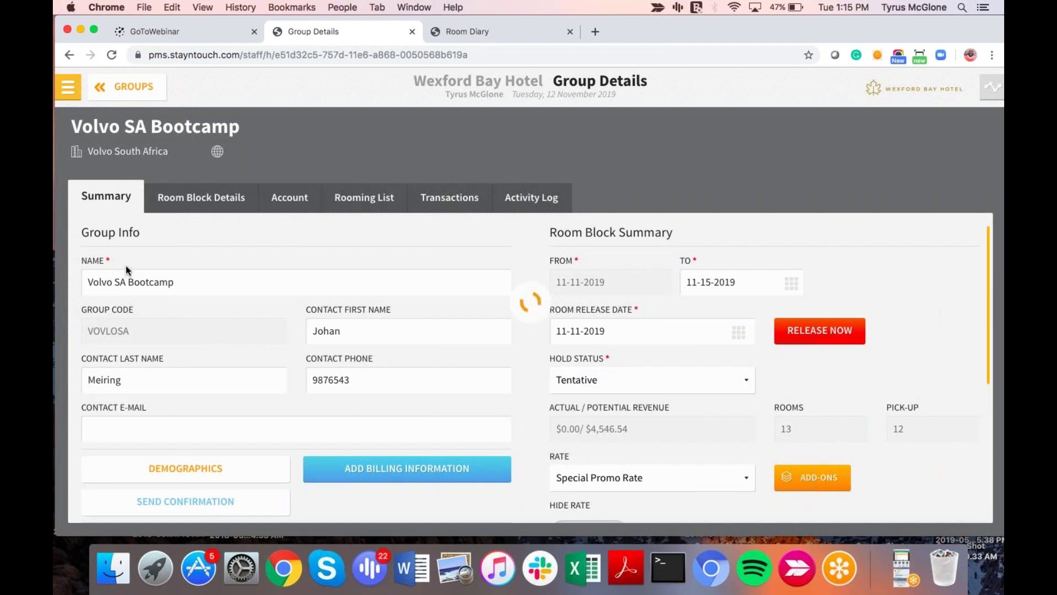
click(64, 84)
click(130, 132)
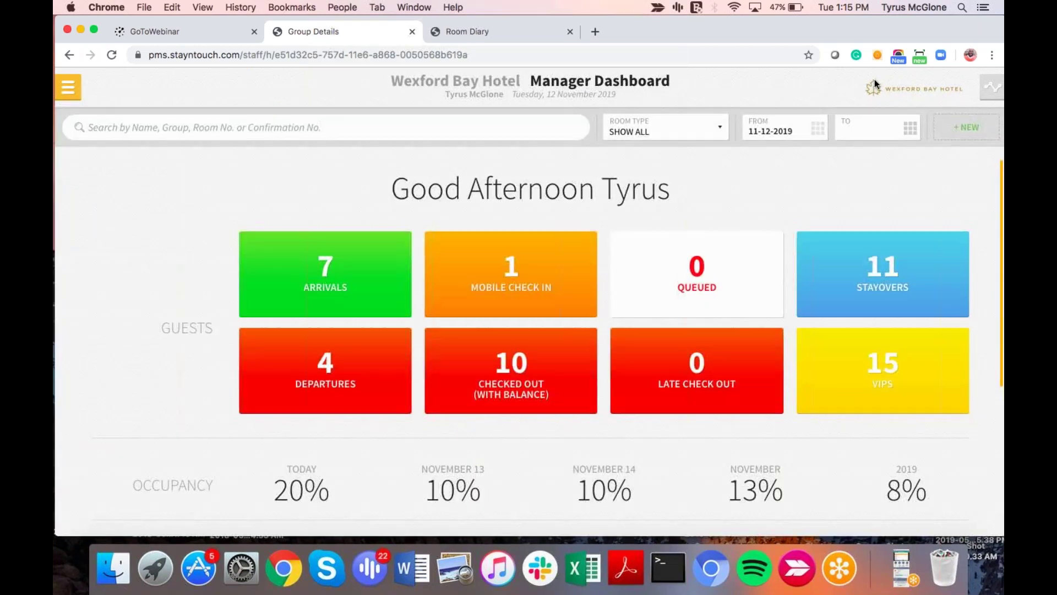
Step: Switch the availability overview to Groups to see Volvo SA Bootcamp as Tentative, then return to the dashboard
click(992, 87)
click(147, 89)
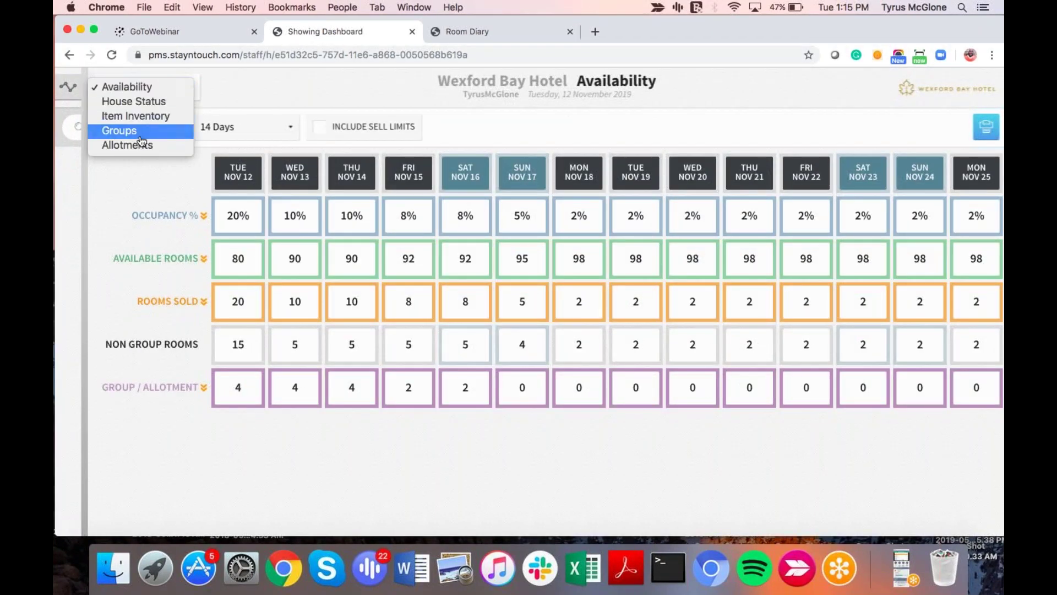
click(141, 138)
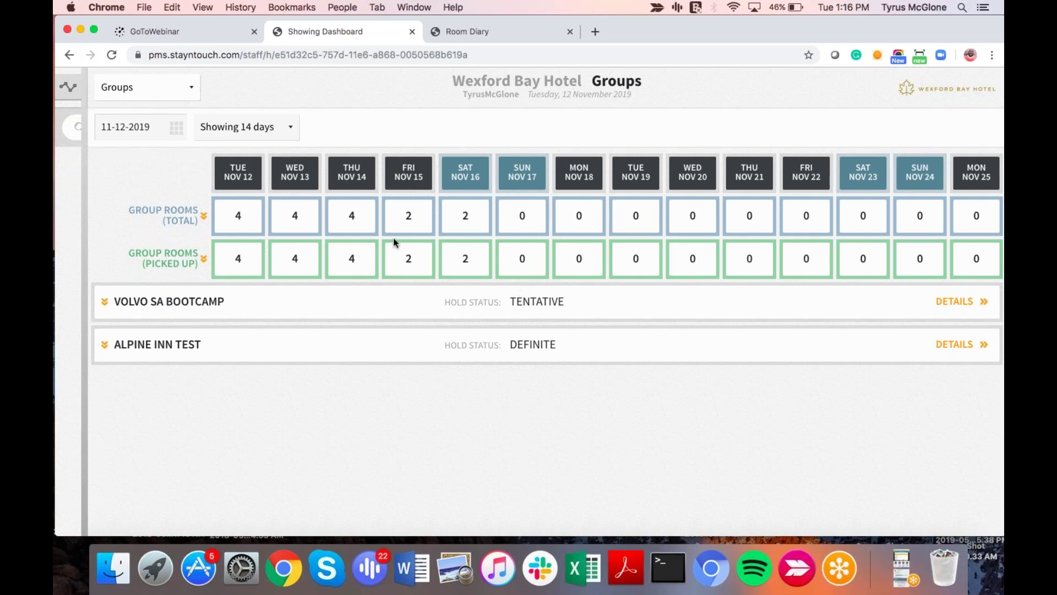
click(67, 95)
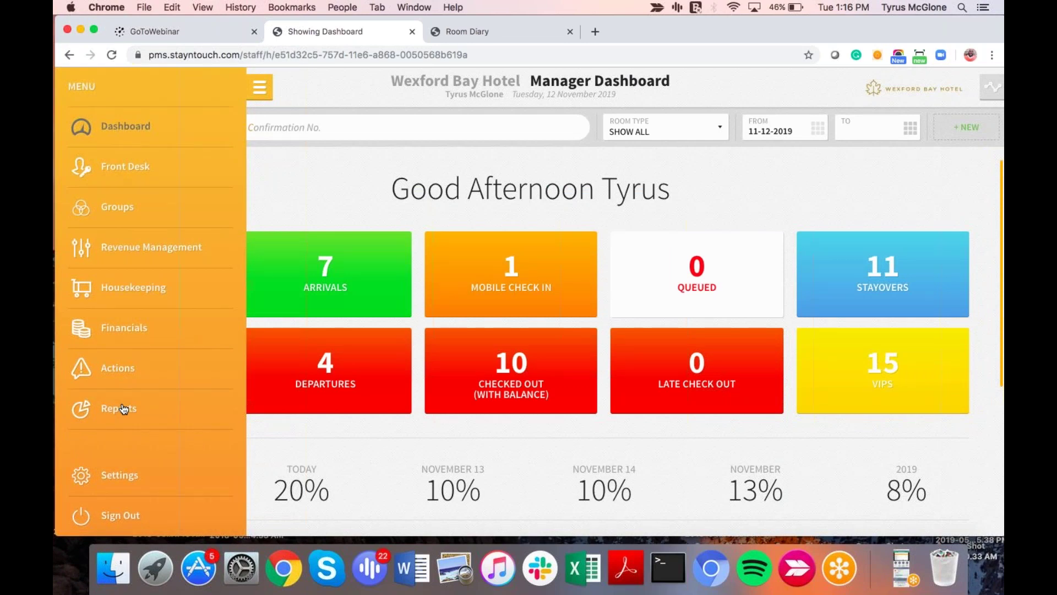
Step: Start a new report and search the report list for 'depo', then for 'guest'
click(124, 408)
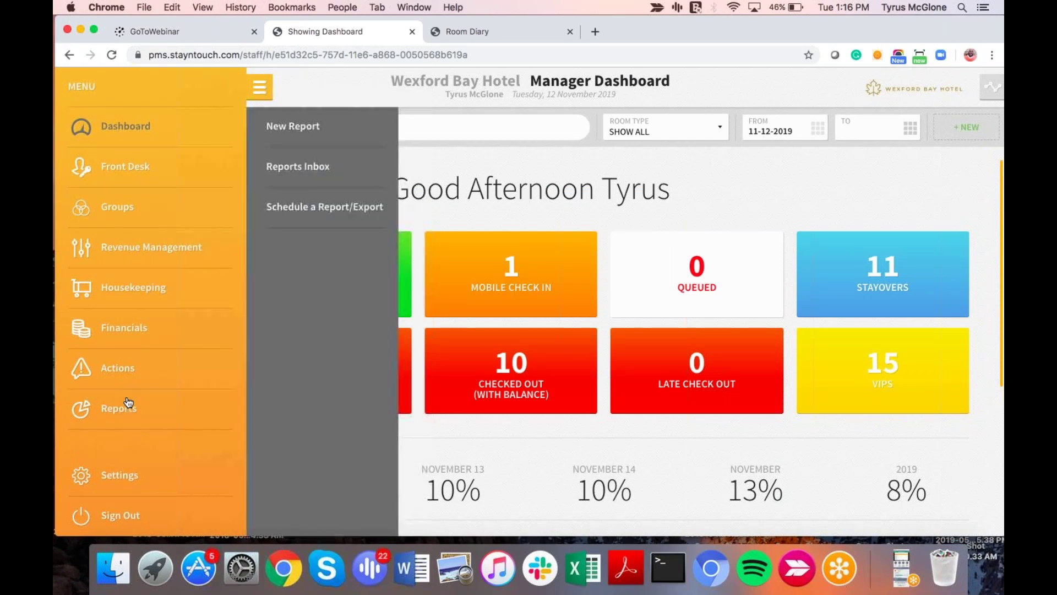
click(303, 129)
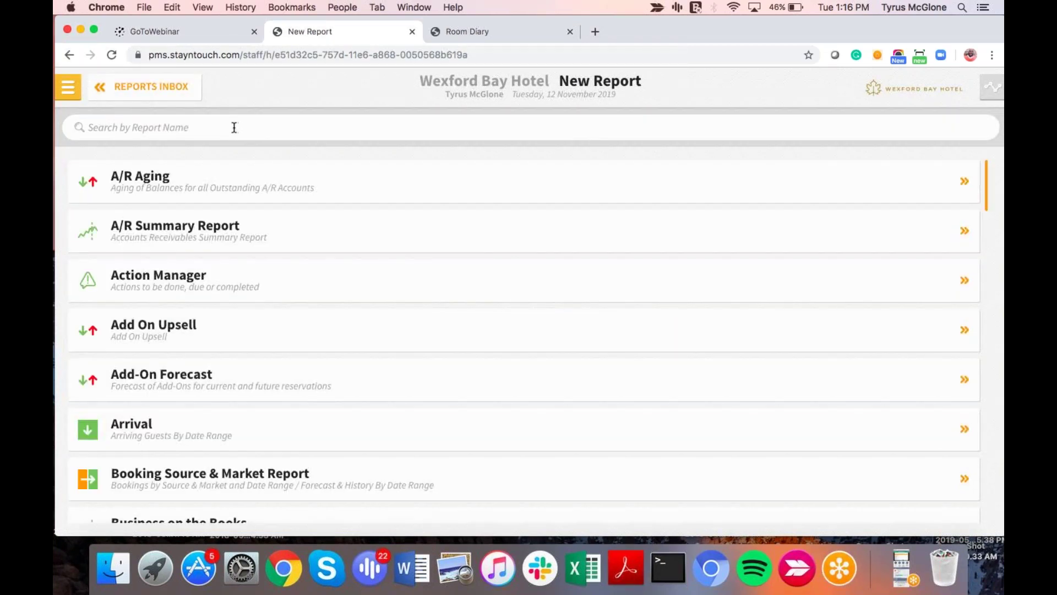
click(234, 127)
text(depo)
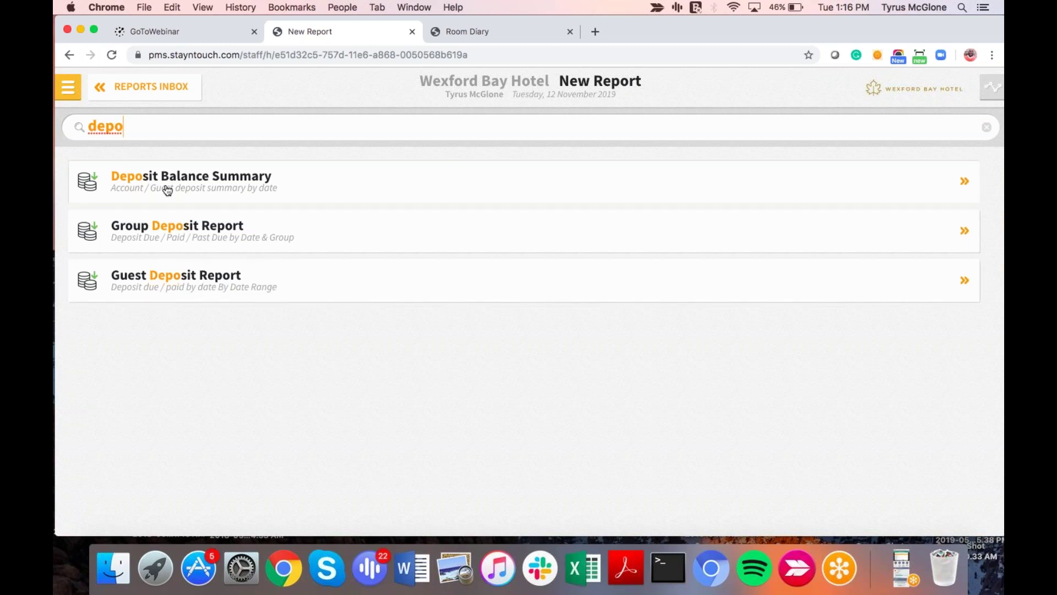
key(BackSpace)
key(BackSpace)
key(BackSpace)
key(BackSpace)
text(guest)
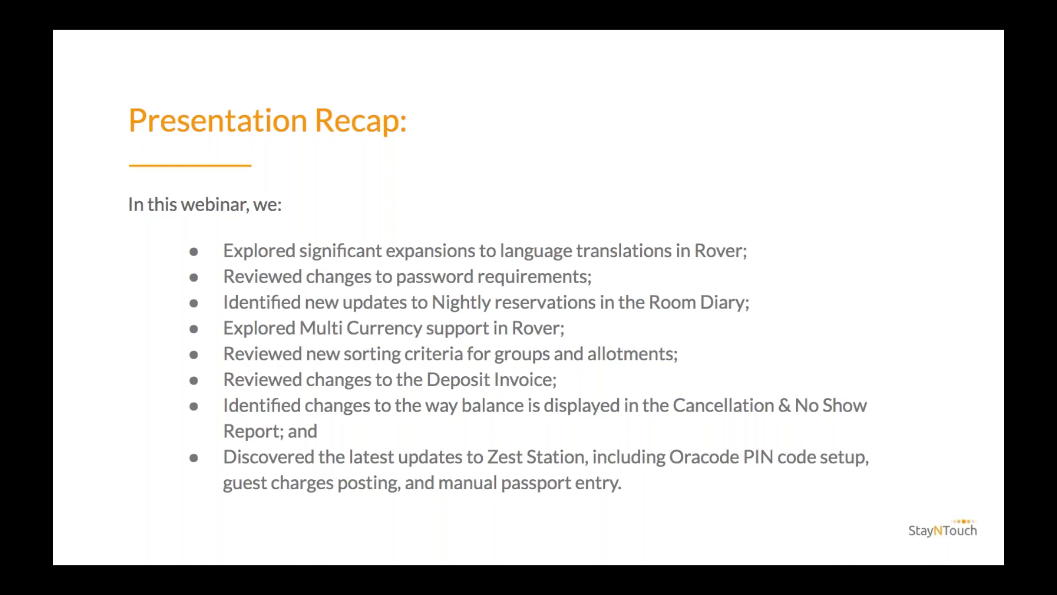
Step: Advance from the Presentation Recap slide to the Questions? slide
key(Right)
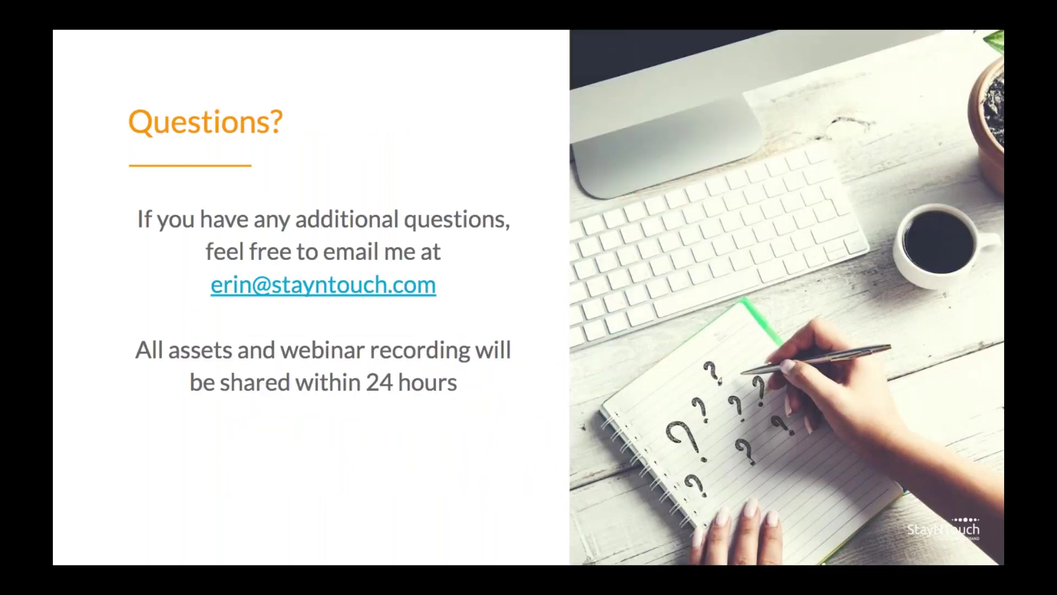